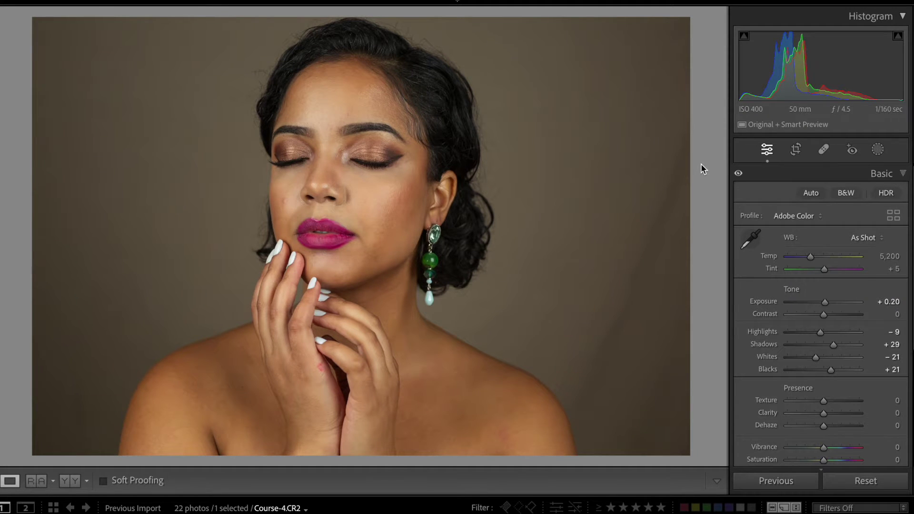
- Check the photo against its before view and create a mask of Person 1 limited to the facial skin
key("backslash")
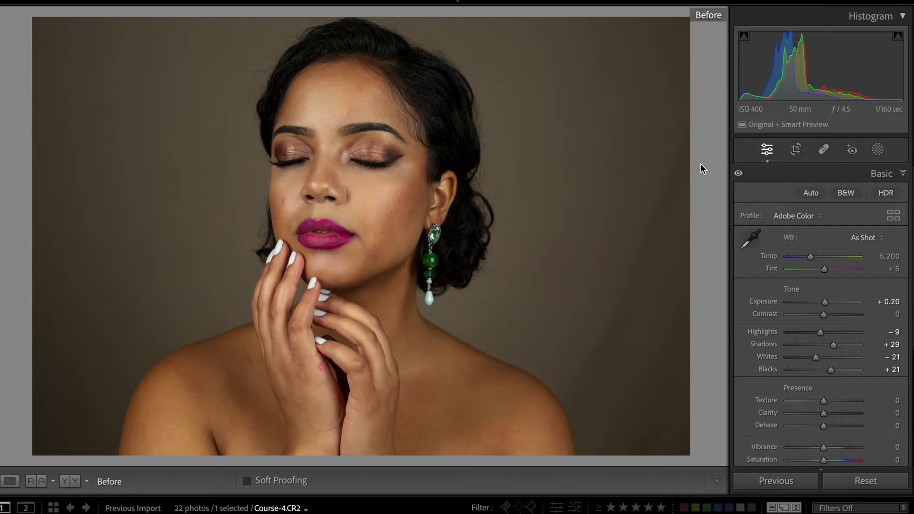
key("backslash")
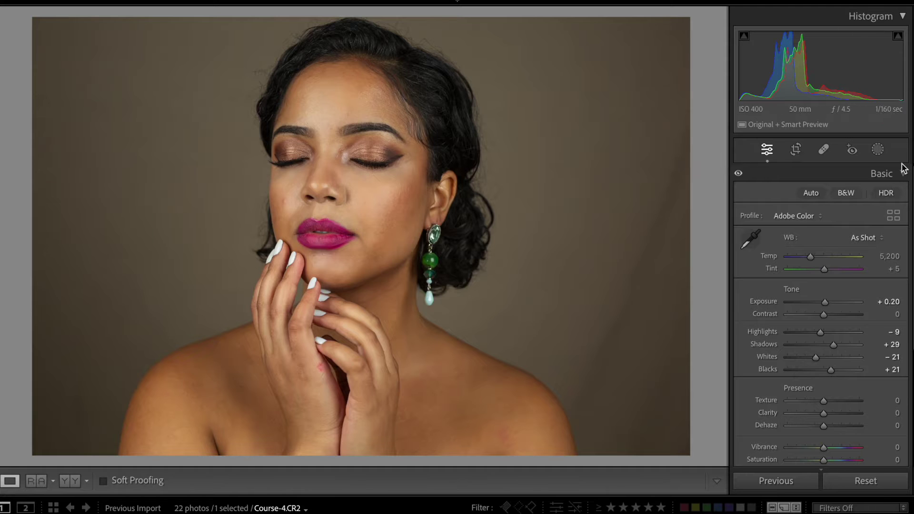
left_click(879, 151)
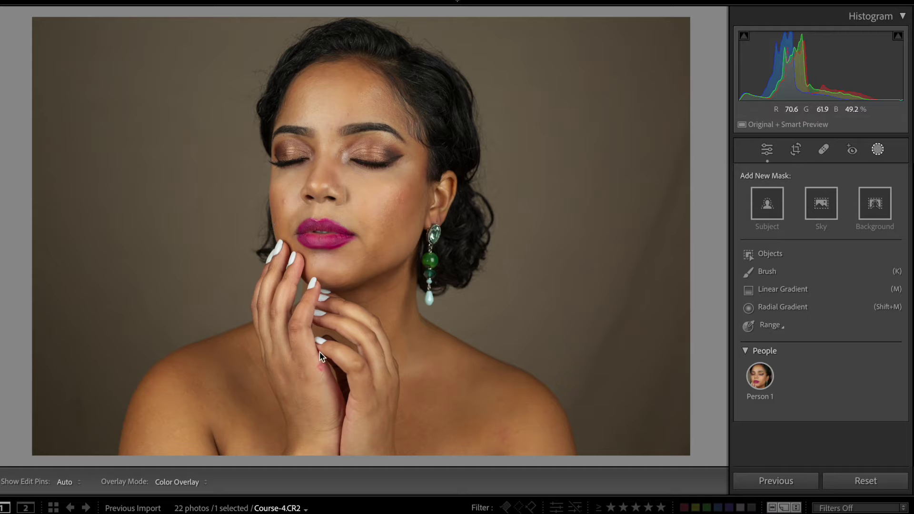
left_click(760, 377)
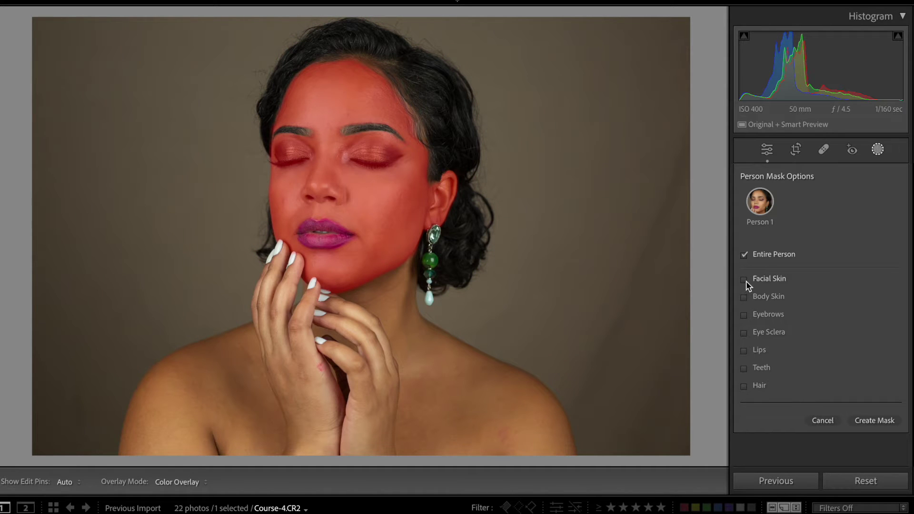
left_click(745, 281)
left_click(883, 423)
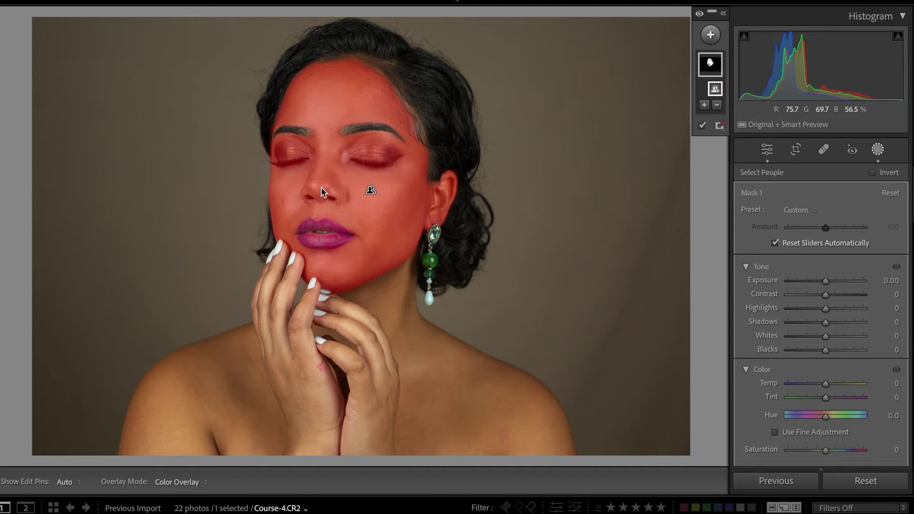
- Add a Brush component that subtracts from the facial skin mask
key("super+equal")
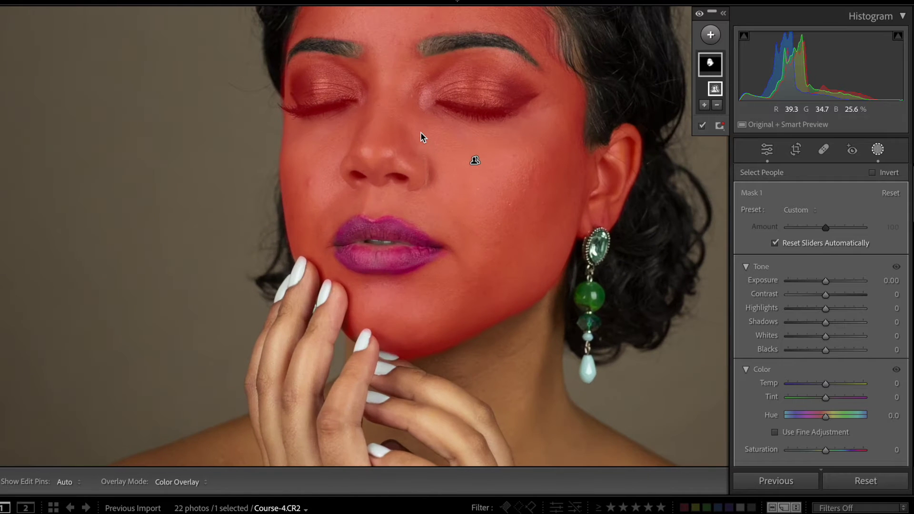
left_click_drag(440, 257, 440, 337)
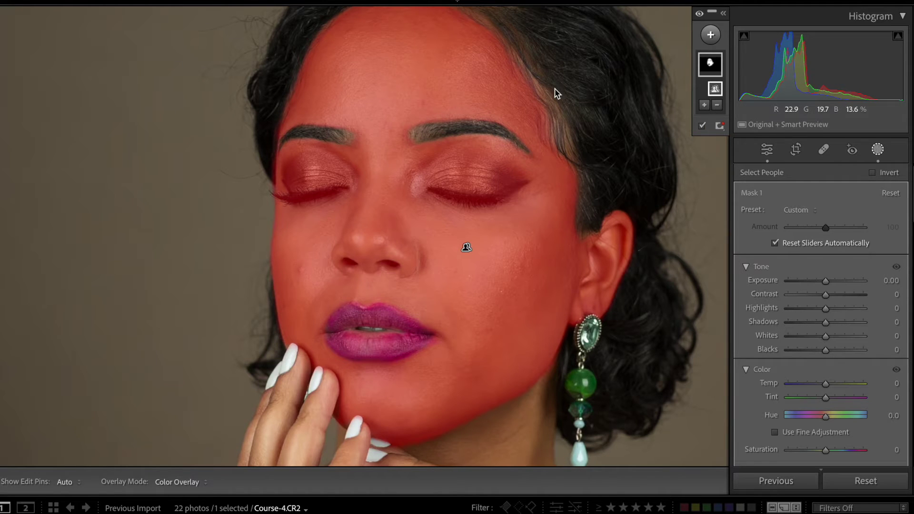
left_click(717, 105)
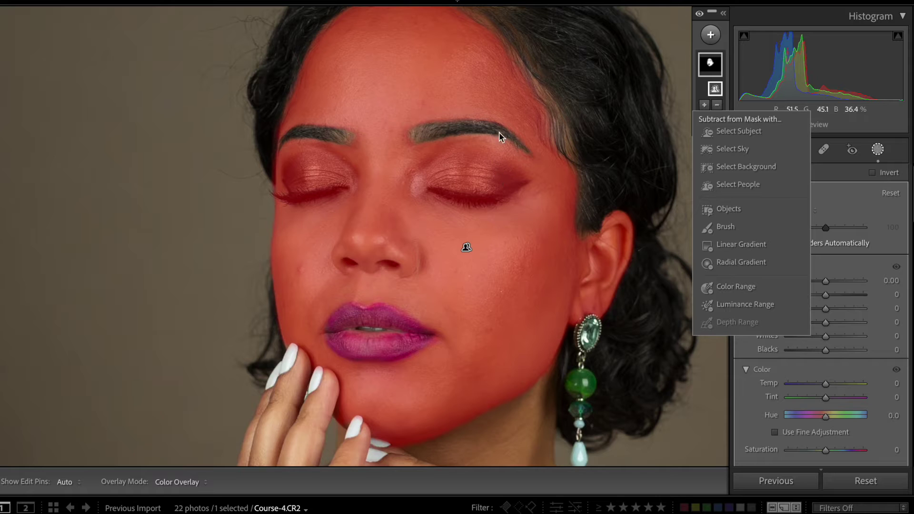
left_click(718, 105)
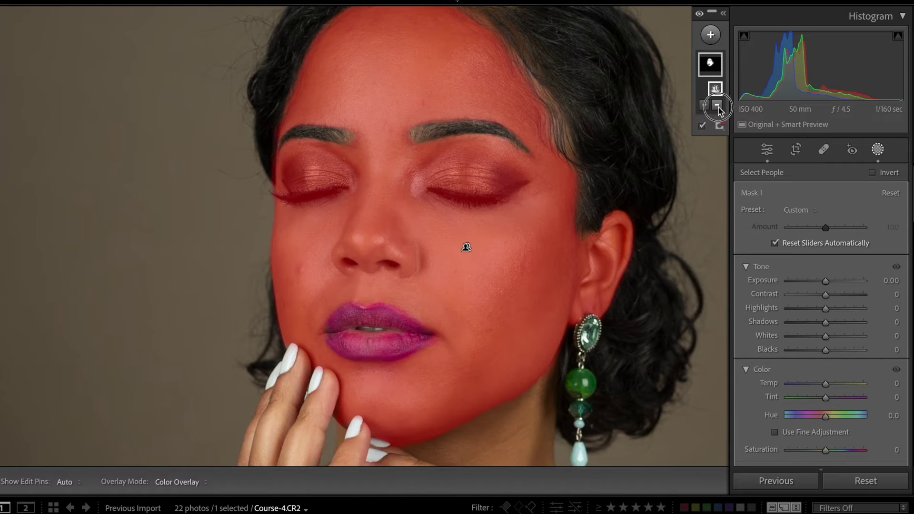
left_click(718, 105)
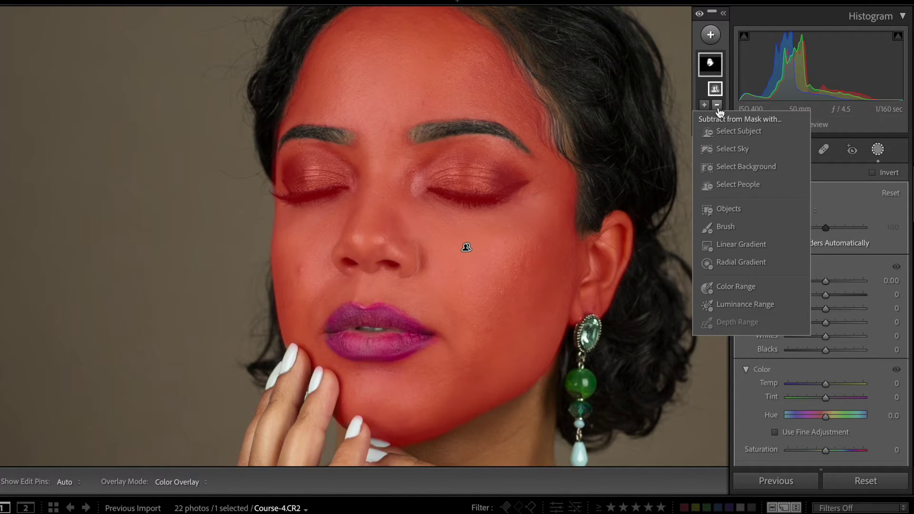
left_click(721, 227)
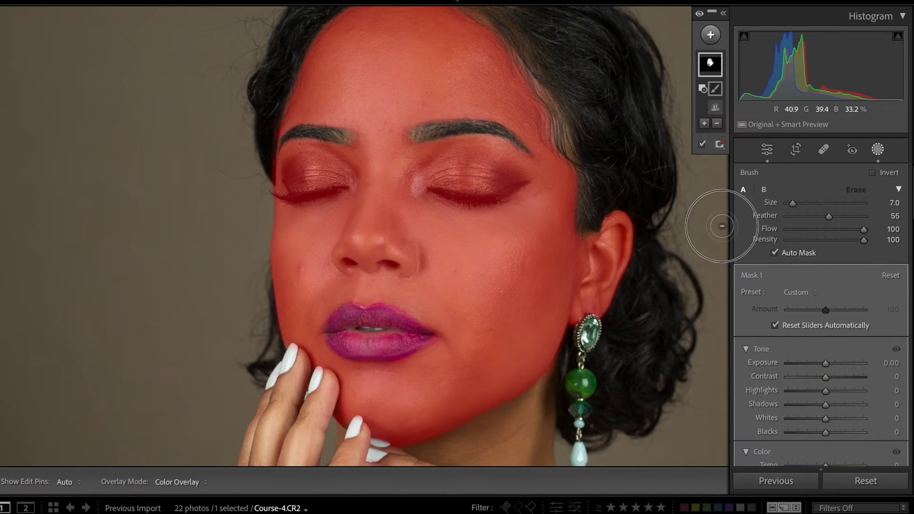
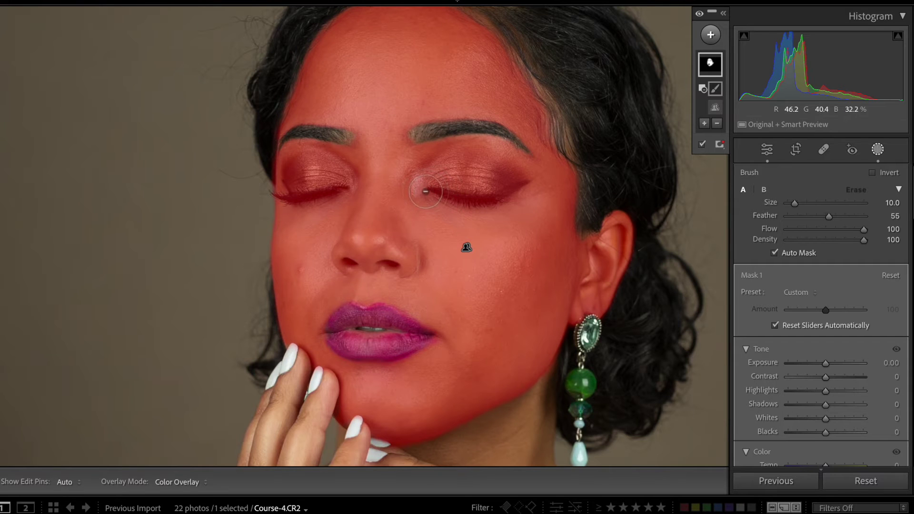
- Brush both closed eyelids, with their eyeshadow and lashes, out of the facial skin mask at brush size 10
key("h")
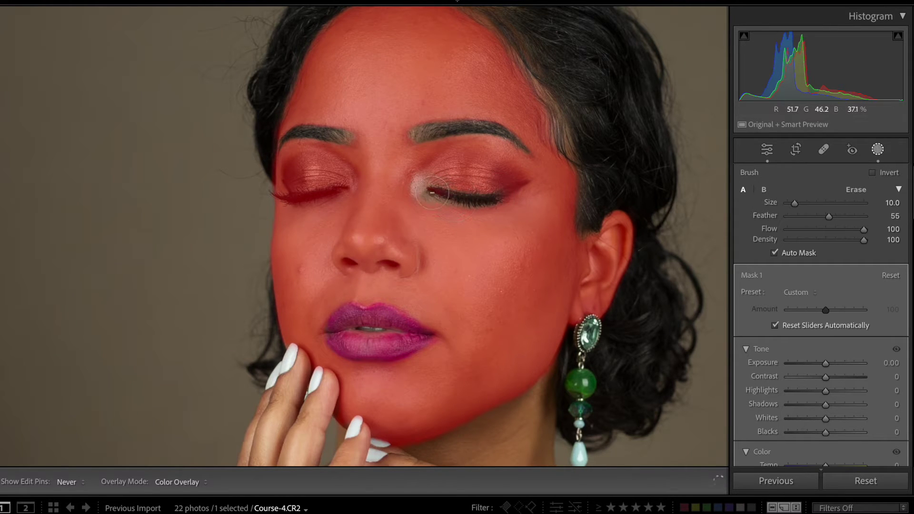
mouse_move(473, 187)
left_mouse_down()
mouse_move(434, 175)
mouse_move(455, 162)
mouse_move(496, 167)
mouse_move(431, 175)
left_mouse_up()
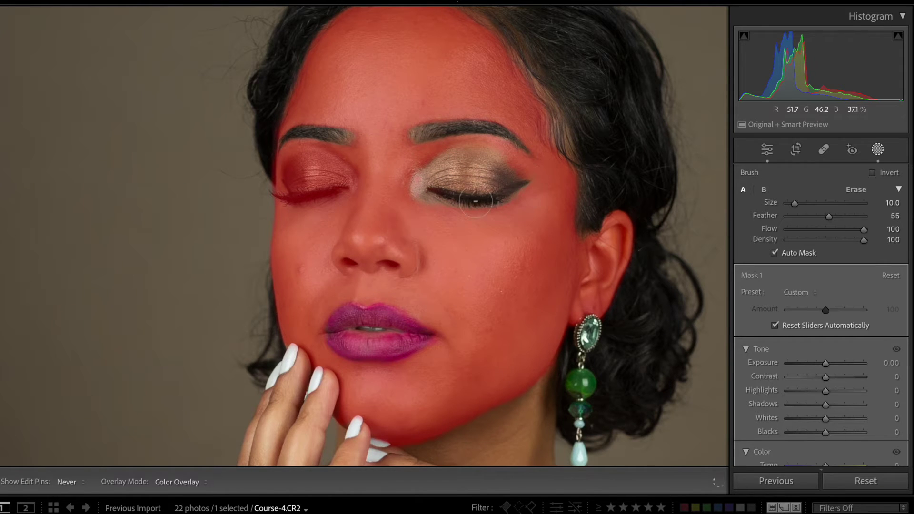
key("h")
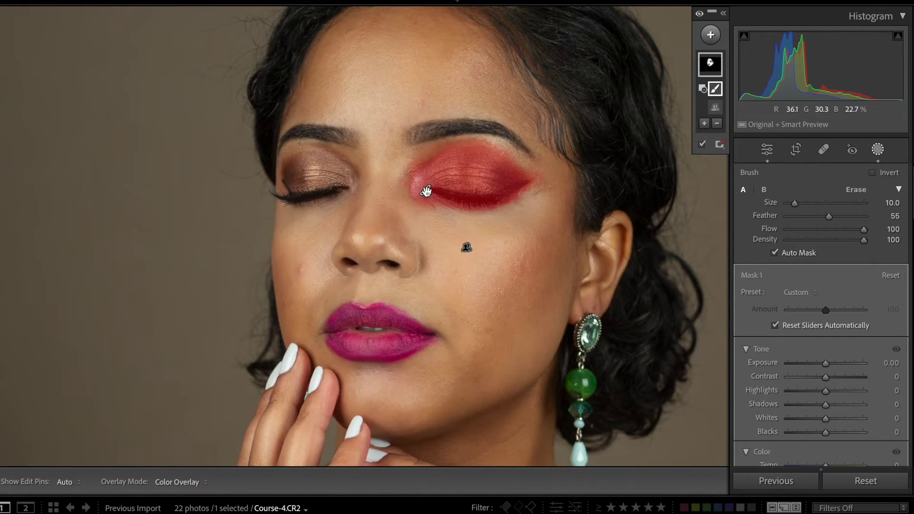
key("h")
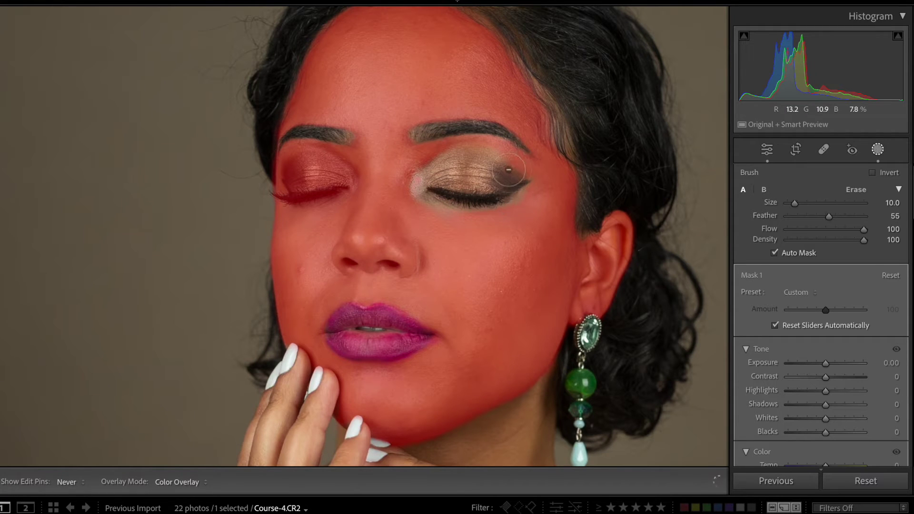
left_click_drag(507, 168, 508, 179)
left_click_drag(344, 184, 275, 191)
mouse_move(333, 190)
left_mouse_down()
mouse_move(345, 173)
mouse_move(315, 158)
mouse_move(284, 175)
mouse_move(317, 176)
left_mouse_up()
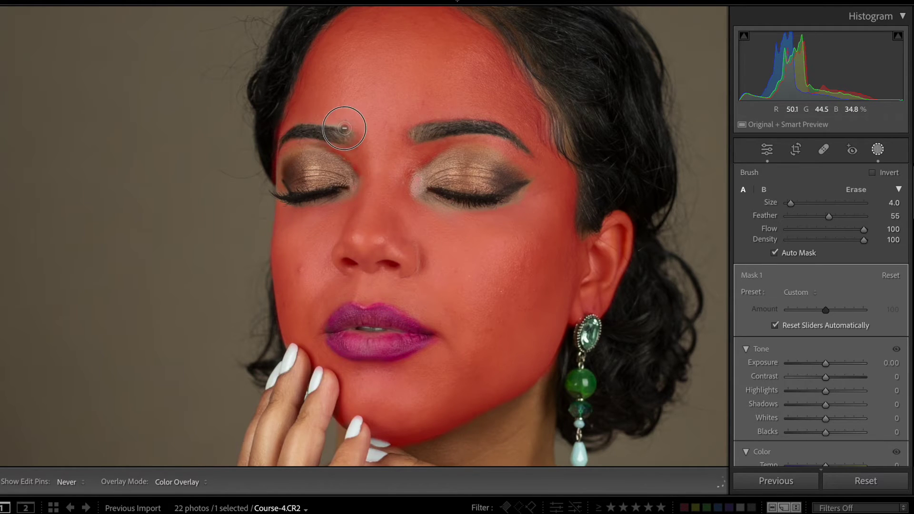
- Subtract both eyebrows from the facial skin mask with the brush at size 4
mouse_move(344, 128)
left_mouse_down()
mouse_move(289, 127)
mouse_move(275, 151)
mouse_move(294, 136)
mouse_move(350, 140)
mouse_move(343, 128)
mouse_move(354, 146)
mouse_move(336, 143)
mouse_move(358, 142)
mouse_move(349, 131)
mouse_move(358, 143)
mouse_move(280, 150)
left_mouse_up()
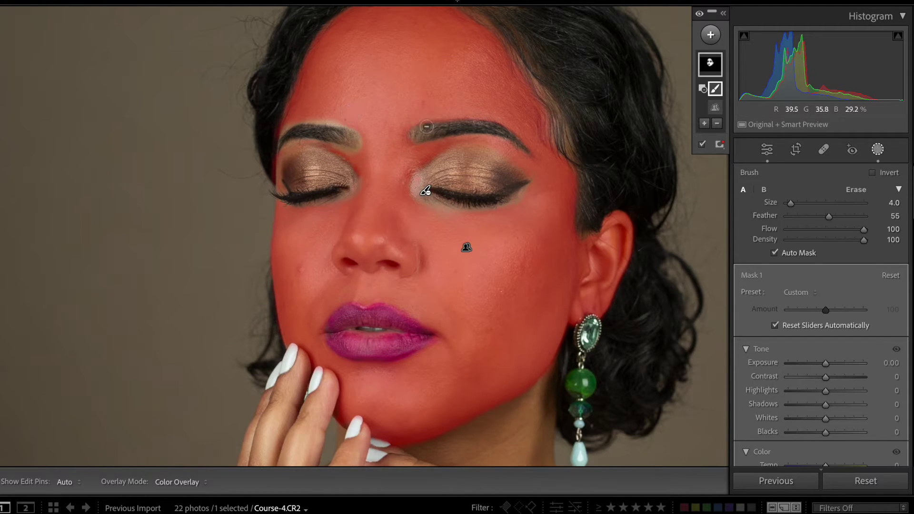
left_click_drag(410, 133, 433, 121)
mouse_move(419, 125)
left_mouse_down()
mouse_move(488, 122)
mouse_move(481, 120)
left_mouse_up()
mouse_move(468, 118)
left_mouse_down()
mouse_move(514, 133)
mouse_move(508, 125)
mouse_move(533, 152)
left_mouse_up()
mouse_move(413, 130)
left_mouse_down()
mouse_move(418, 140)
mouse_move(504, 142)
left_mouse_up()
key("h")
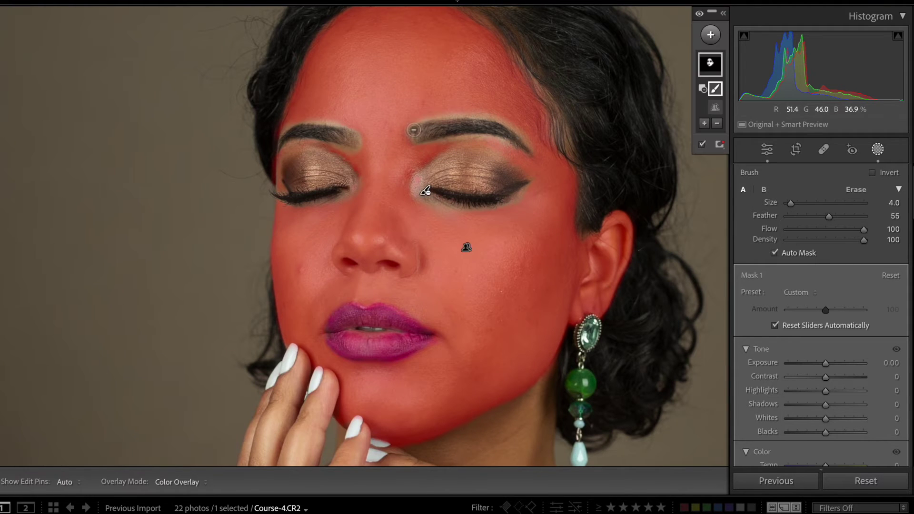
- Set the brush size to 7 and subtract the hairline along the left side of the forehead from the mask
left_click_drag(437, 203, 465, 250)
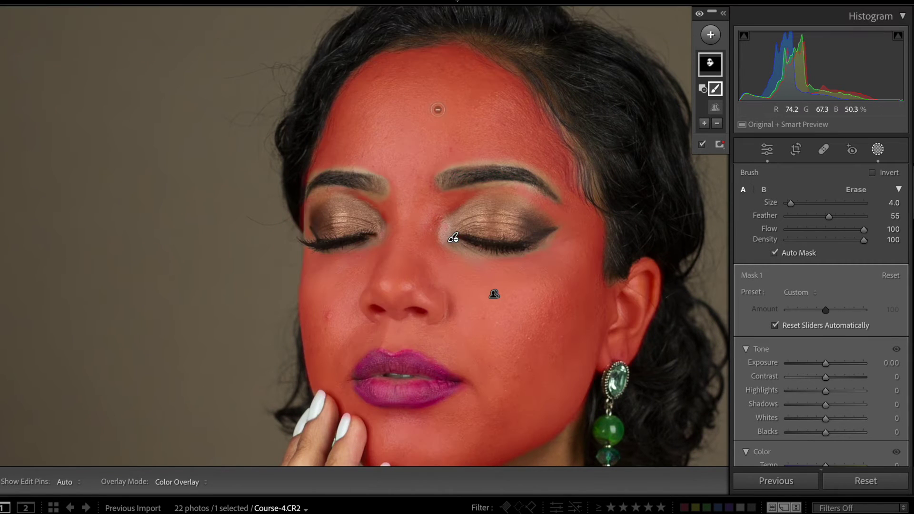
left_click_drag(377, 115, 399, 150)
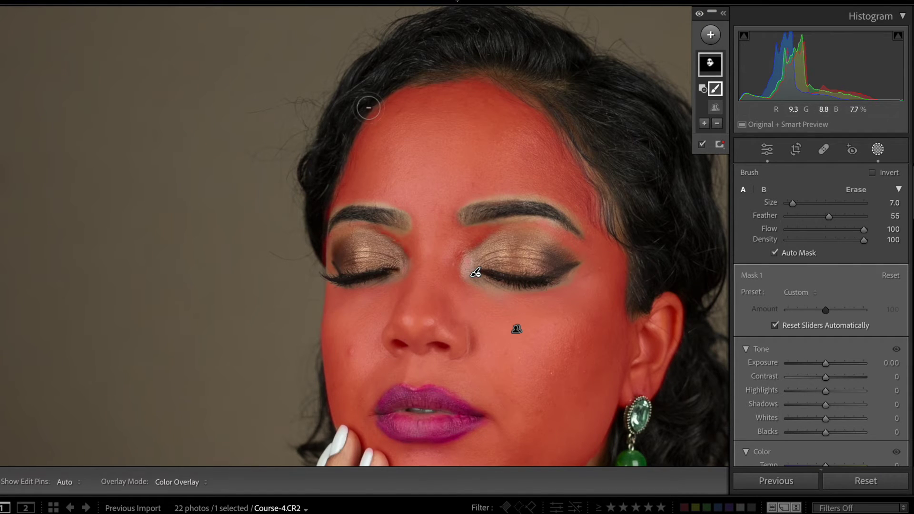
key("h")
key("h")
key("h")
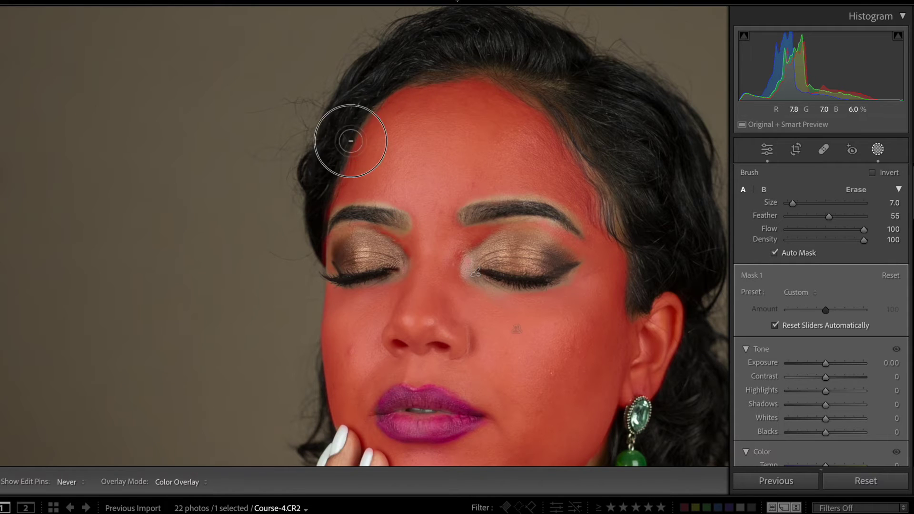
key("h")
key("h")
key("h")
key("h")
key("h")
key("h")
key("h")
- Brush the mask off the outer edge of the left cheek, from beside the eye down to the fingertips
left_click_drag(368, 321, 381, 235)
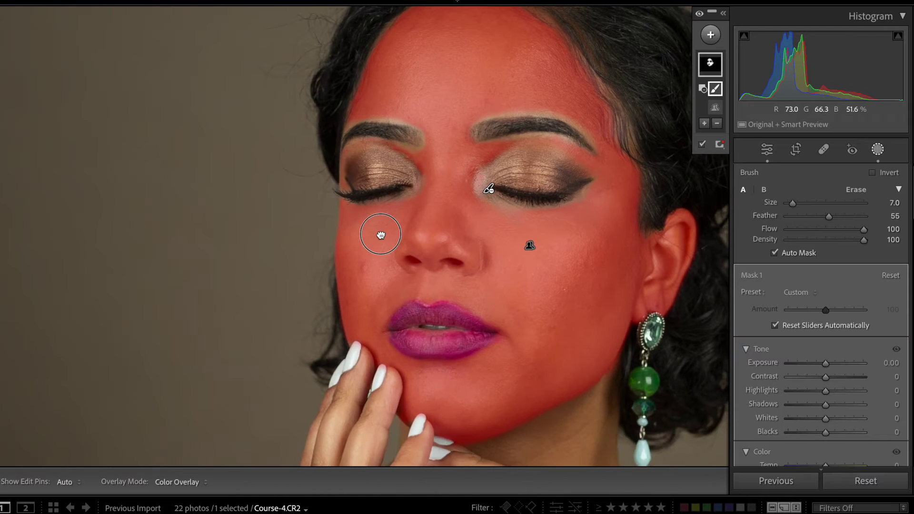
key("h")
key("h")
key("h")
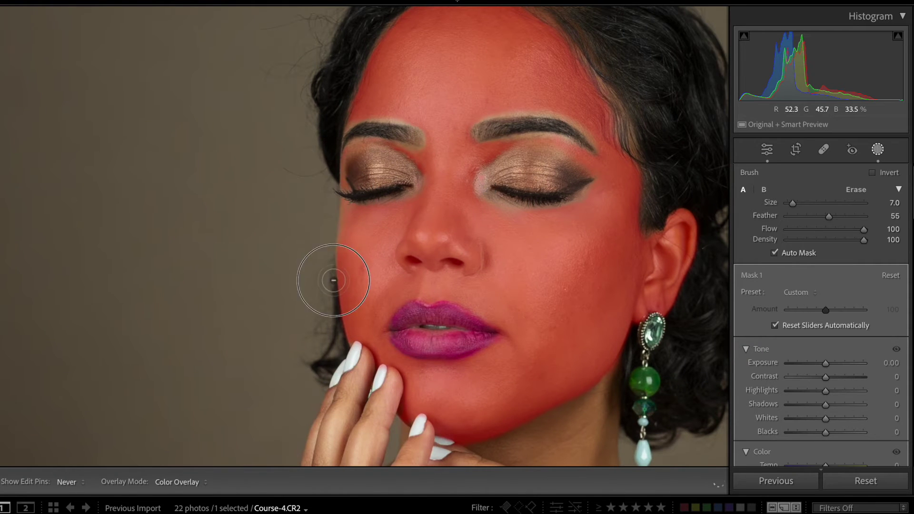
key("h")
key("h")
key("h")
key("h")
key("h")
key("h")
key("h")
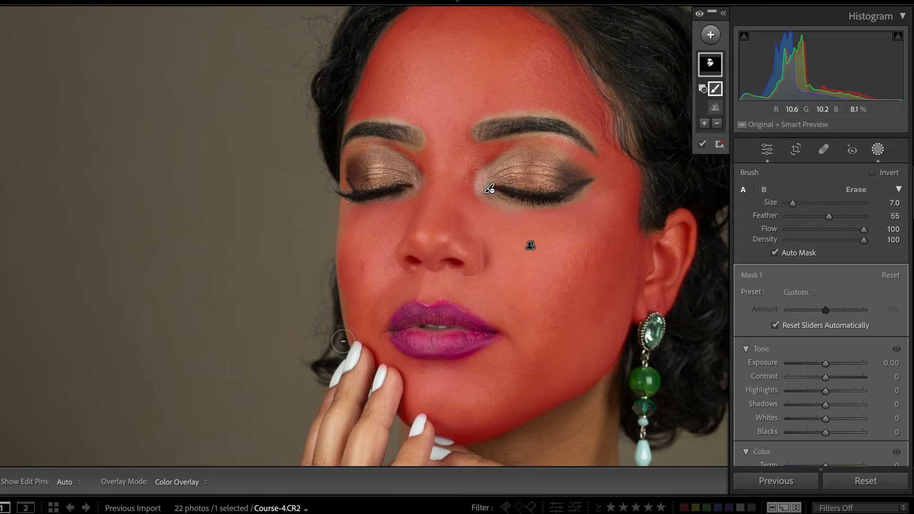
key("h")
key("h")
key("h")
key("h")
key("h")
key("h")
- Subtract the fingers and nails resting against the chin from the facial skin mask
key("h")
key("h")
key("h")
key("h")
key("h")
key("h")
left_click_drag(428, 372, 430, 314)
key("h")
key("h")
key("h")
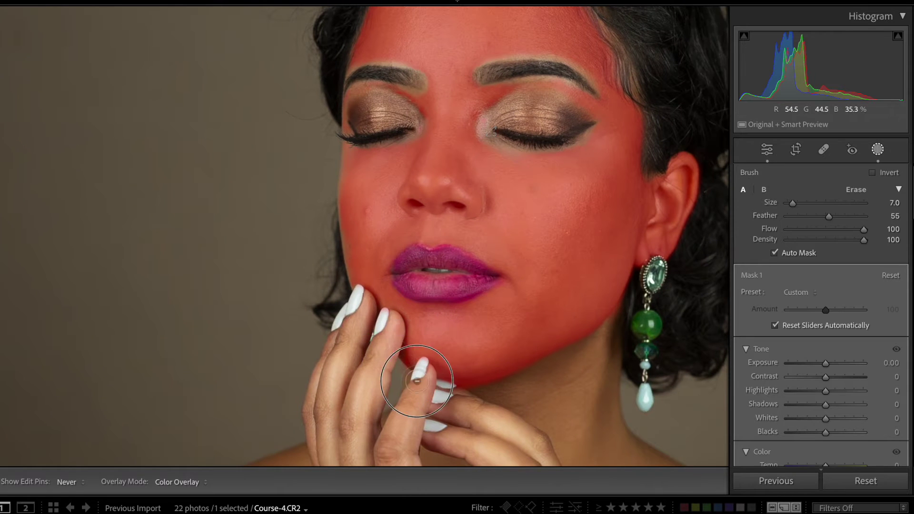
key("h")
key("h")
key("h")
key("h")
key("h")
key("h")
key("h")
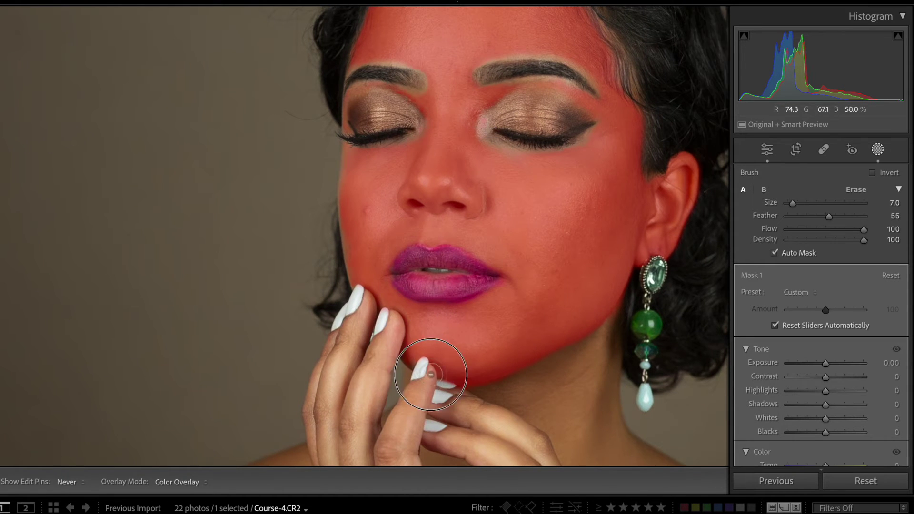
key("h")
key("h")
key("h")
key("h")
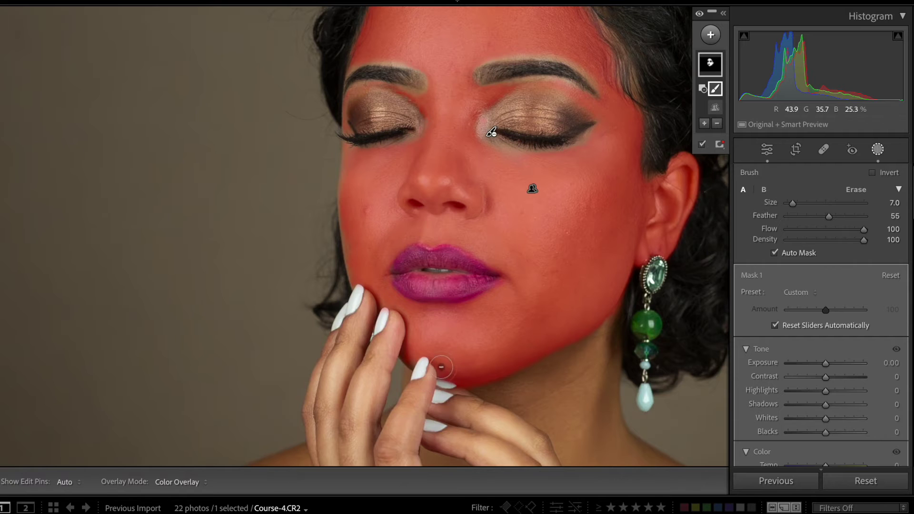
key("h")
key("h")
key("h")
key("h")
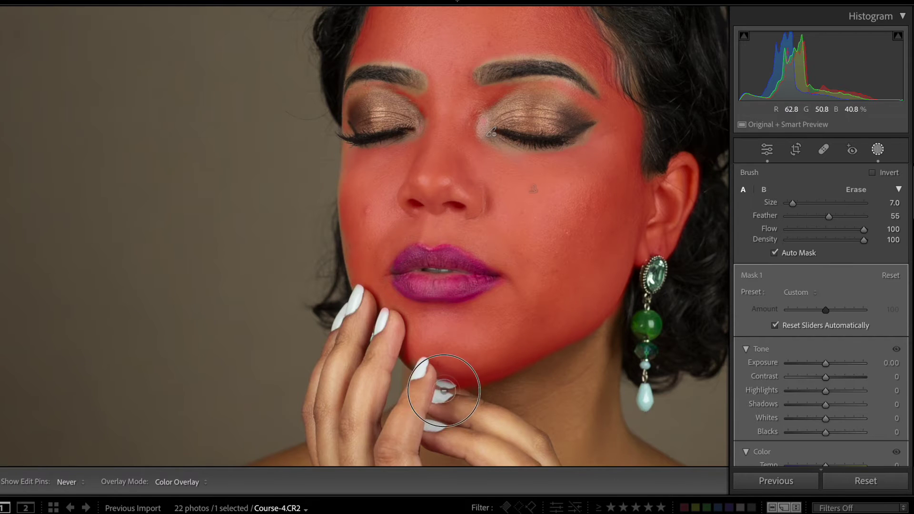
key("h")
key("h")
key("h")
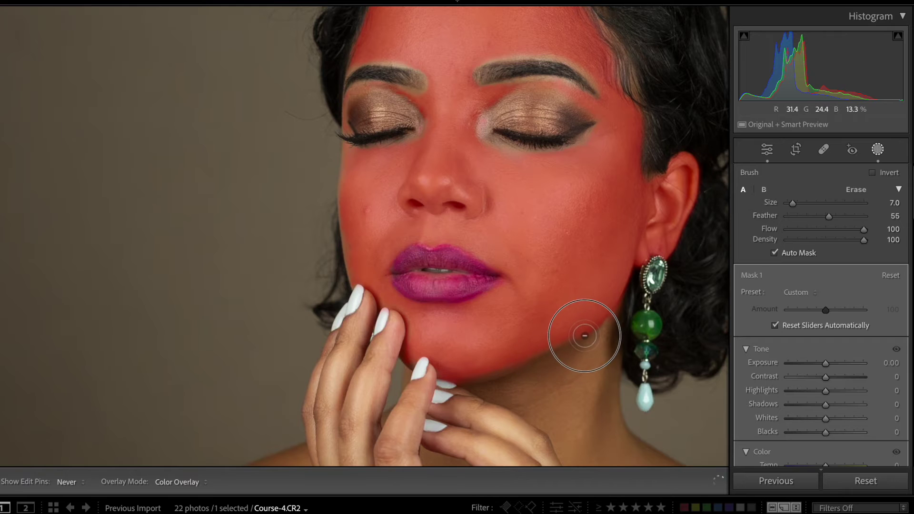
- Brush the neck edge along the jawline and the ear above the earring out of the facial skin mask
key("h")
key("h")
key("h")
key("h")
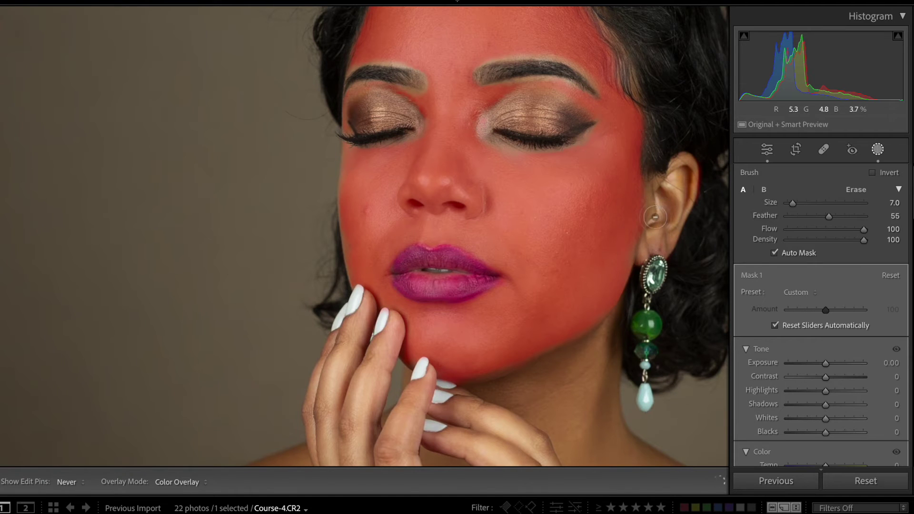
key("h")
key("h")
left_click_drag(627, 296, 592, 333)
- Set the brush size to 4 and subtract the left mouth corner and the lower lip edge from the mask
mouse_move(672, 175)
left_mouse_down()
mouse_move(699, 173)
mouse_move(686, 217)
mouse_move(686, 150)
mouse_move(698, 199)
left_mouse_up()
mouse_move(673, 110)
left_mouse_down()
mouse_move(685, 147)
mouse_move(689, 132)
left_mouse_up()
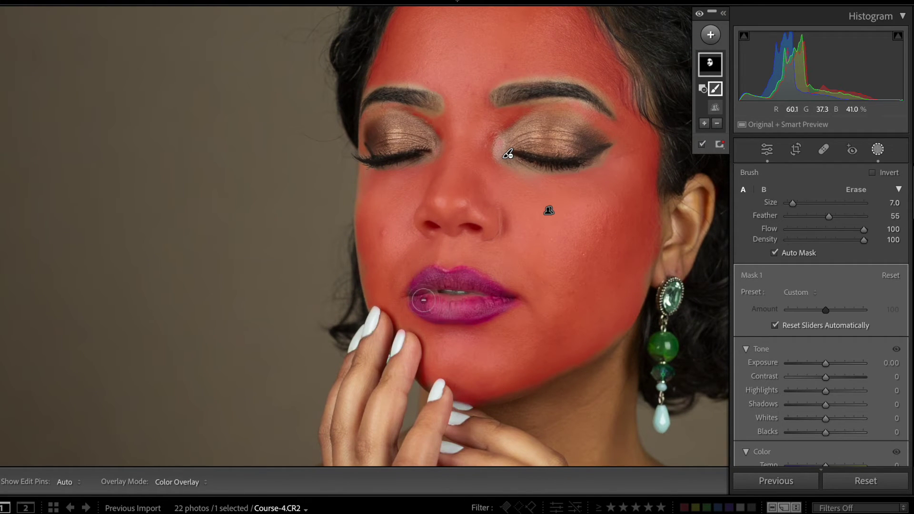
key("[")
key("[")
key("h")
key("h")
key("h")
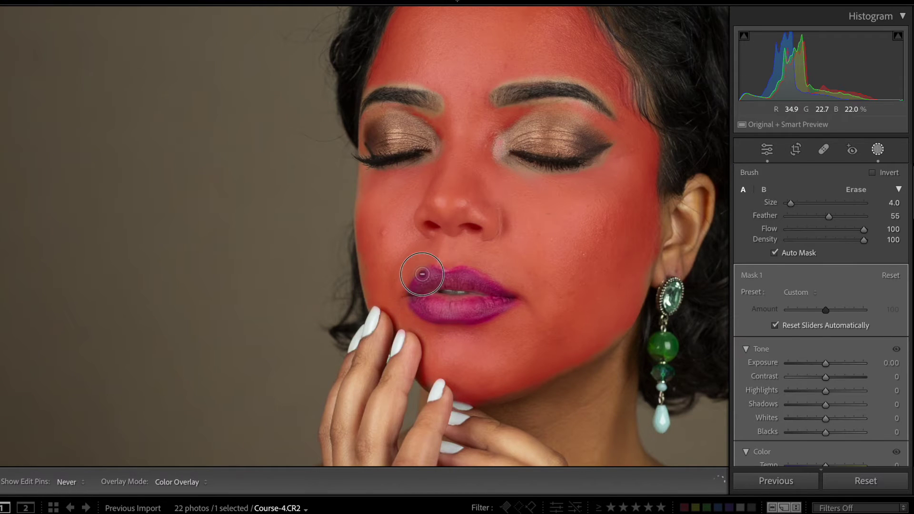
key("h")
key("h")
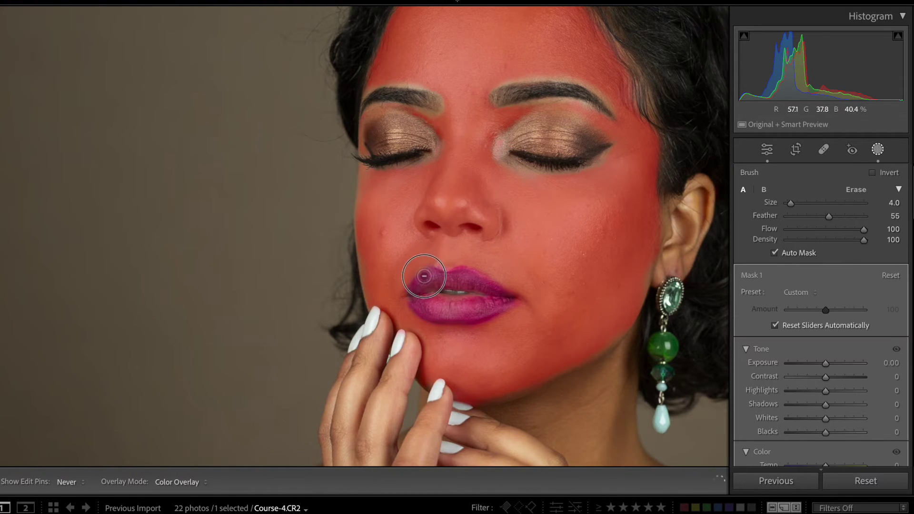
key("h")
key("h")
key("h")
key("h")
key("h")
key("h")
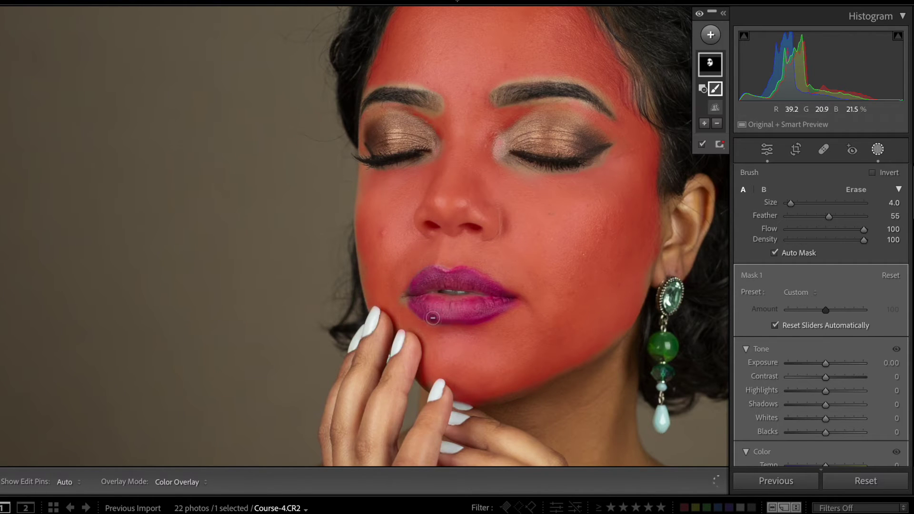
mouse_move(427, 324)
left_mouse_down()
mouse_move(464, 328)
mouse_move(518, 298)
left_mouse_up()
- Subtract the upper lip edge, the right mouth corner and the line between the lips from the mask
key("h")
key("h")
key("h")
key("h")
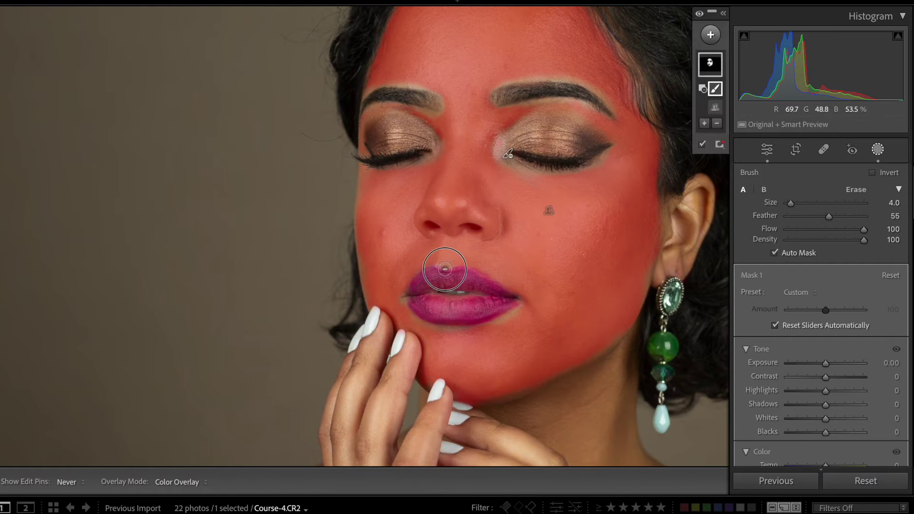
key("h")
key("h")
key("h")
key("h")
key("h")
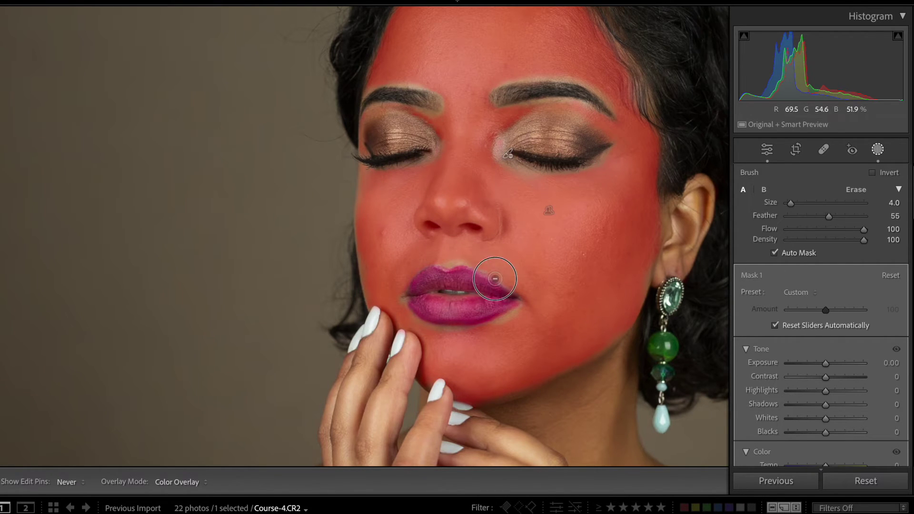
left_click_drag(514, 296, 519, 302)
mouse_move(512, 298)
left_mouse_down()
mouse_move(438, 277)
mouse_move(412, 292)
mouse_move(415, 303)
left_mouse_up()
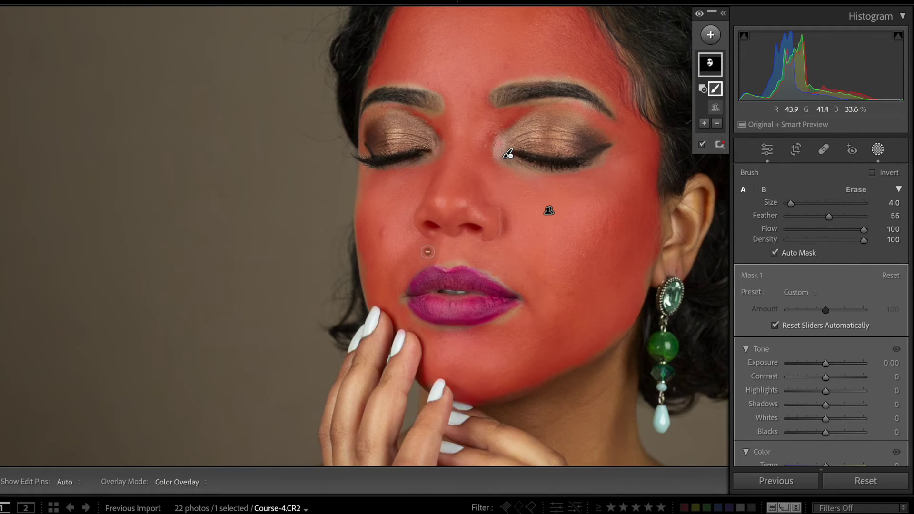
- Brush the nostrils and the creases around both sides of the nose out of the facial skin mask
left_click_drag(435, 226, 415, 225)
mouse_move(433, 173)
left_mouse_down()
mouse_move(413, 220)
mouse_move(422, 233)
mouse_move(471, 241)
mouse_move(463, 226)
mouse_move(485, 233)
left_mouse_up()
key("h")
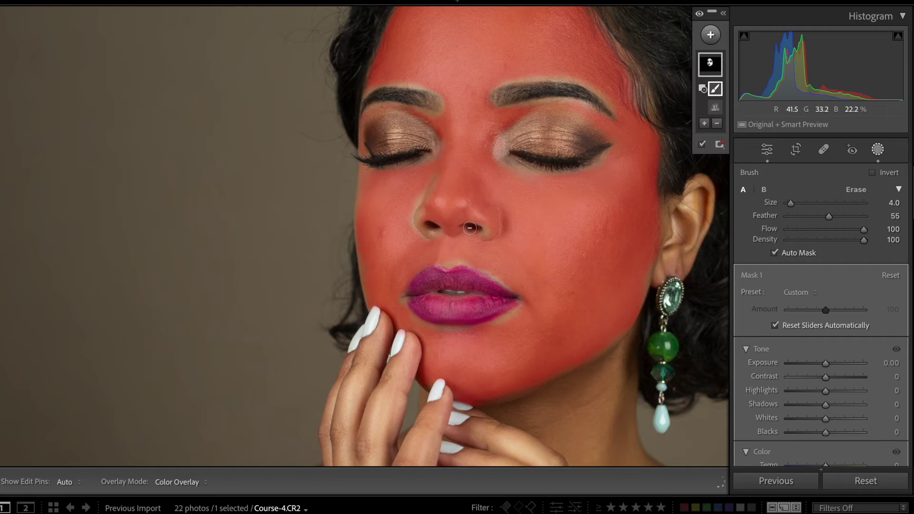
key("h")
key("h")
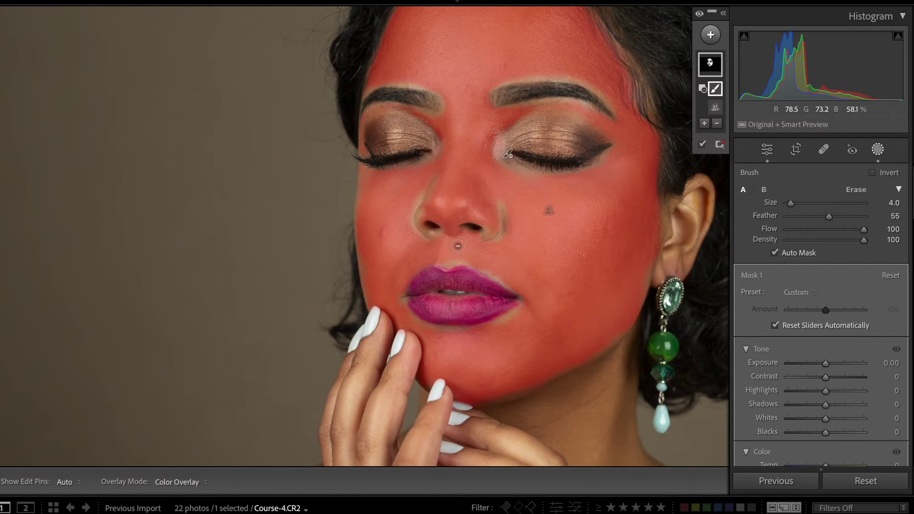
key("h")
key("h")
key("h")
key("h")
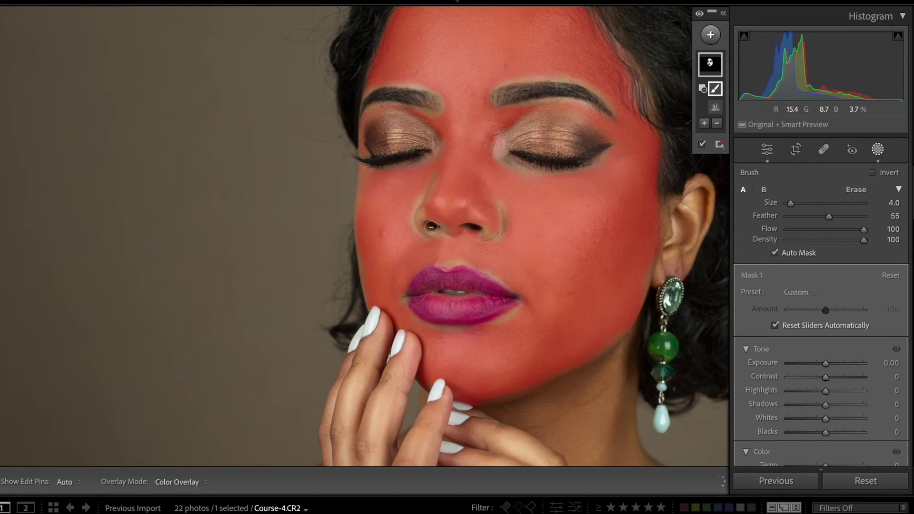
key("h")
key("h")
key("h")
key("h")
key("h")
key("h")
key("h")
key("h")
key("h")
key("h")
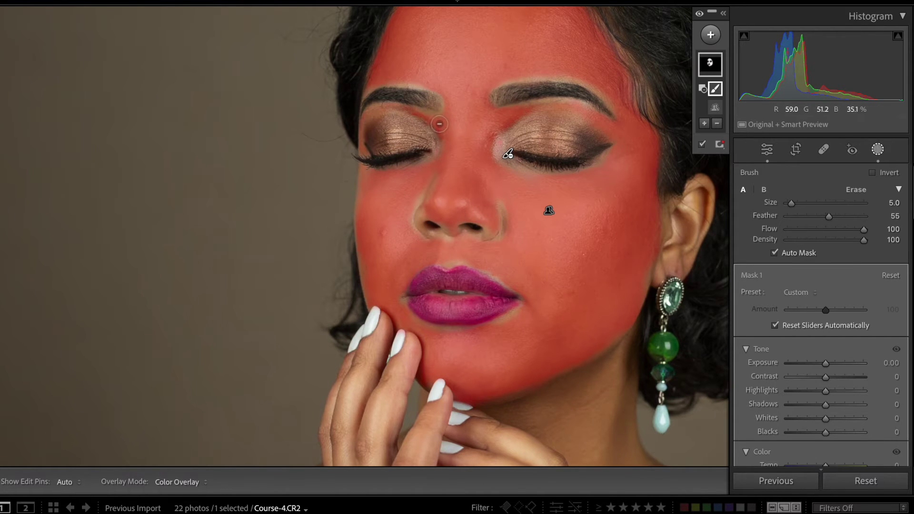
key("h")
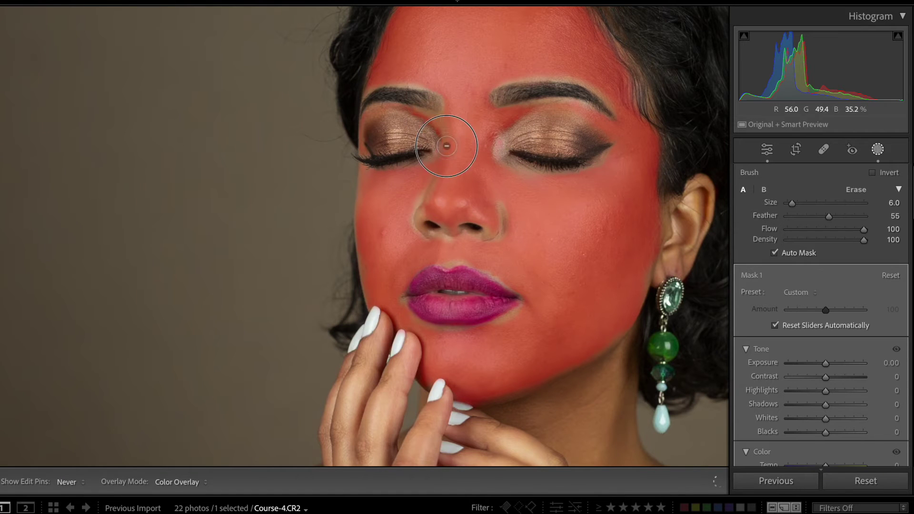
key("h")
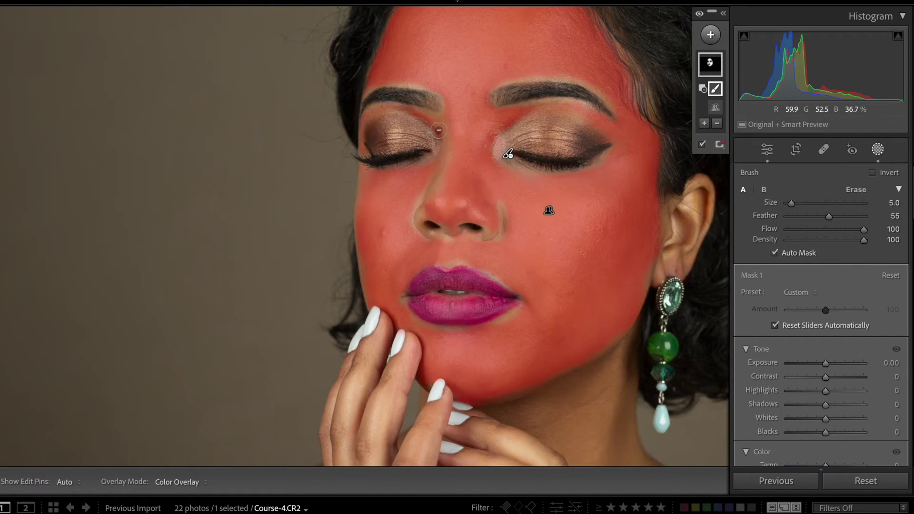
key("ctrl+z")
- Set the brush size to 3 and subtract the left contour of the nose, from the inner brow down to the nostril
key("bracketleft")
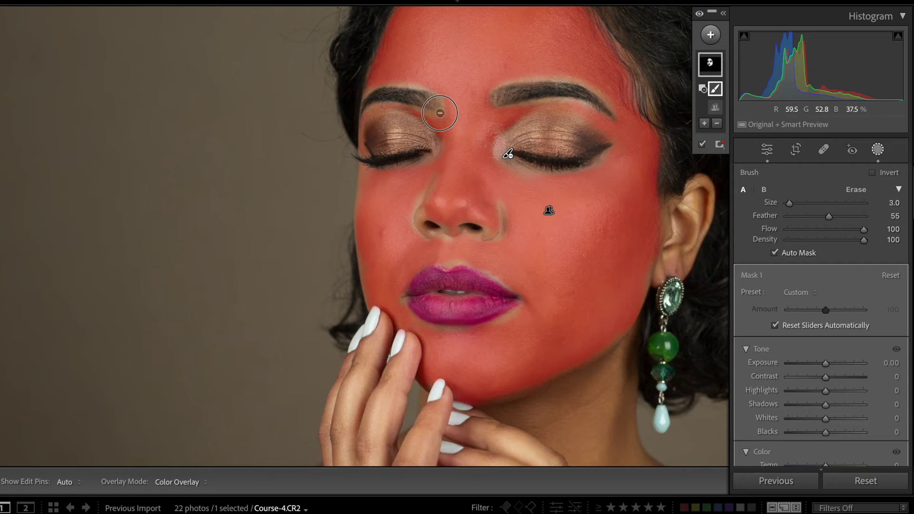
key("h")
key("h")
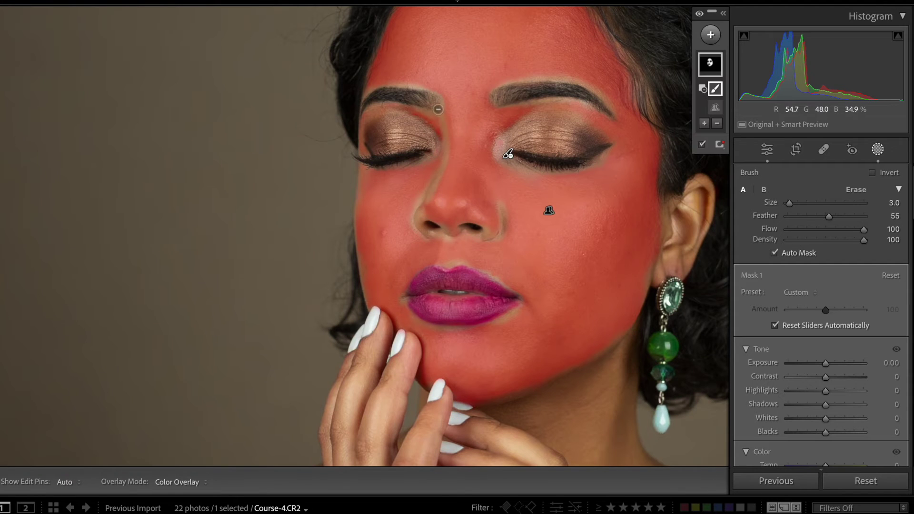
mouse_move(441, 150)
left_mouse_down()
mouse_move(440, 158)
mouse_move(441, 144)
left_mouse_up()
left_click_drag(550, 213, 520, 249)
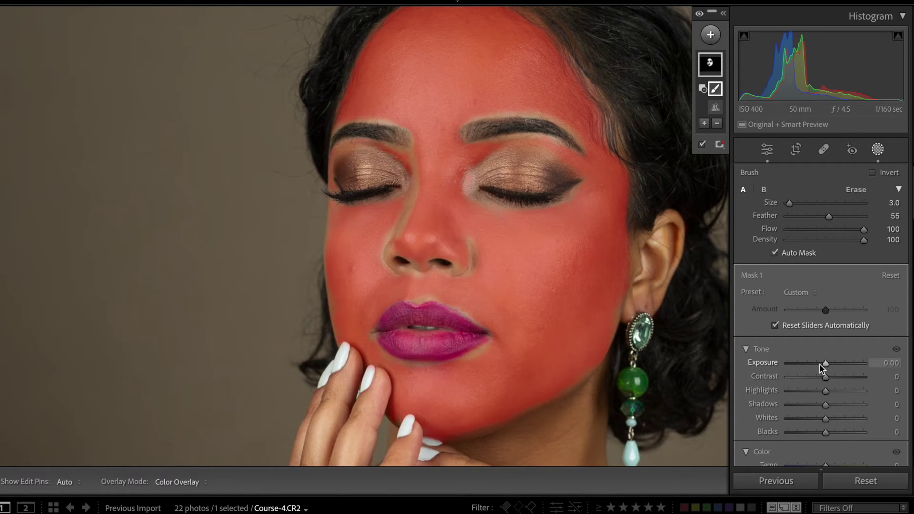
- Try raising the facial skin mask's Exposure to 3.18 to check its coverage, and reset it
left_click_drag(826, 364, 857, 363)
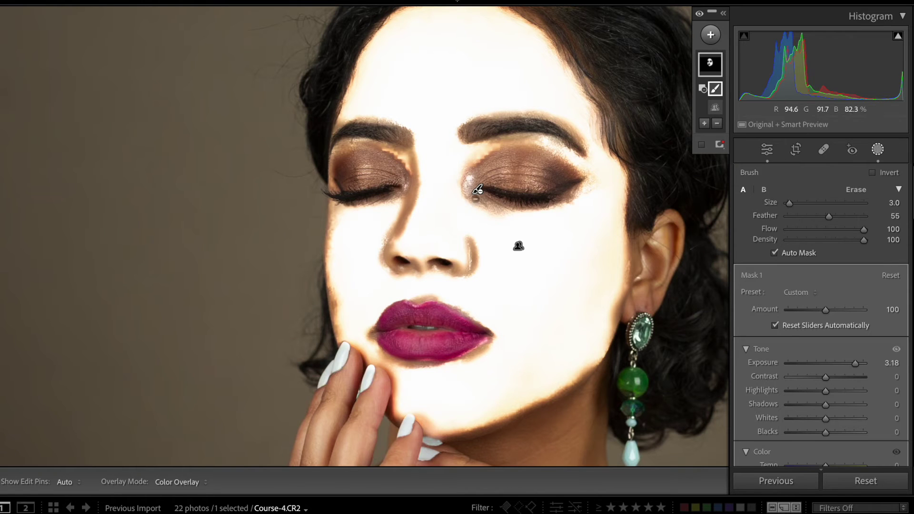
double_click(776, 365)
key("o")
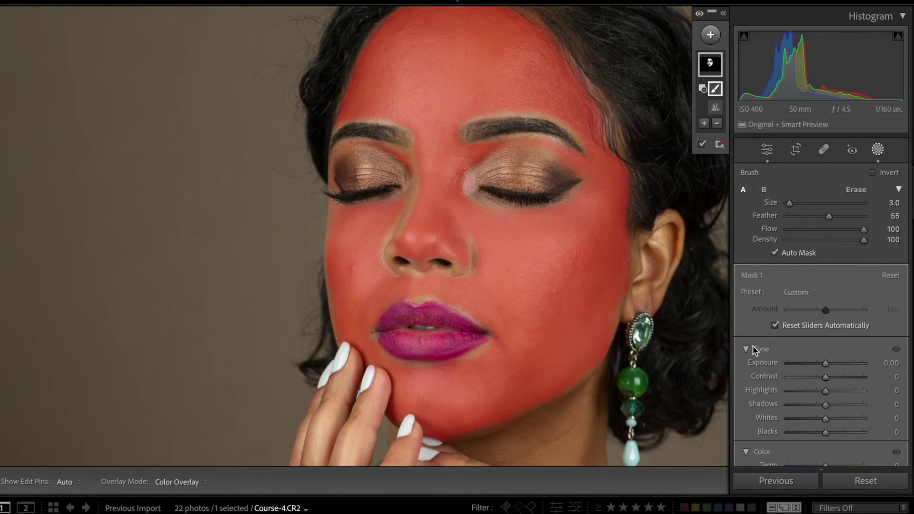
- Hide the red color overlay of the facial skin mask
left_click(702, 146)
left_click(702, 146)
left_click(702, 146)
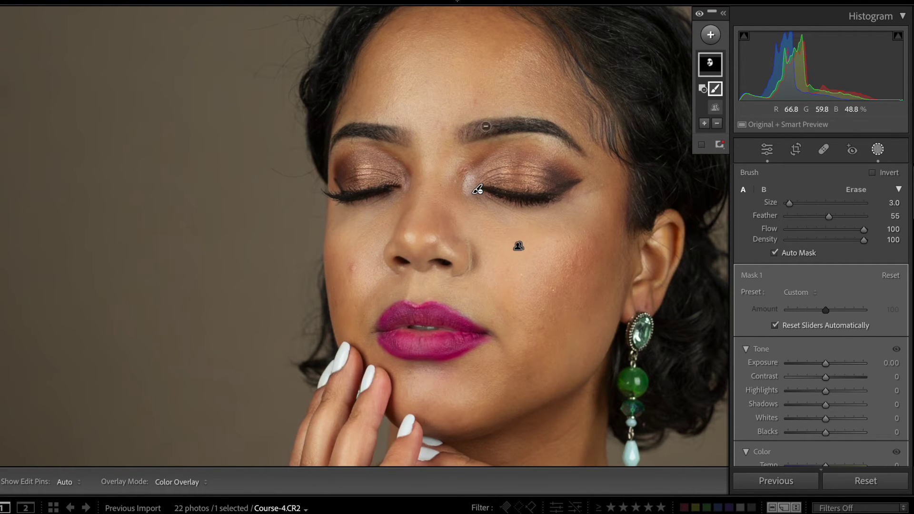
- Try the skin mask's Texture at 100 and at -100 on the face, and reset it
left_click_drag(913, 190, 905, 347)
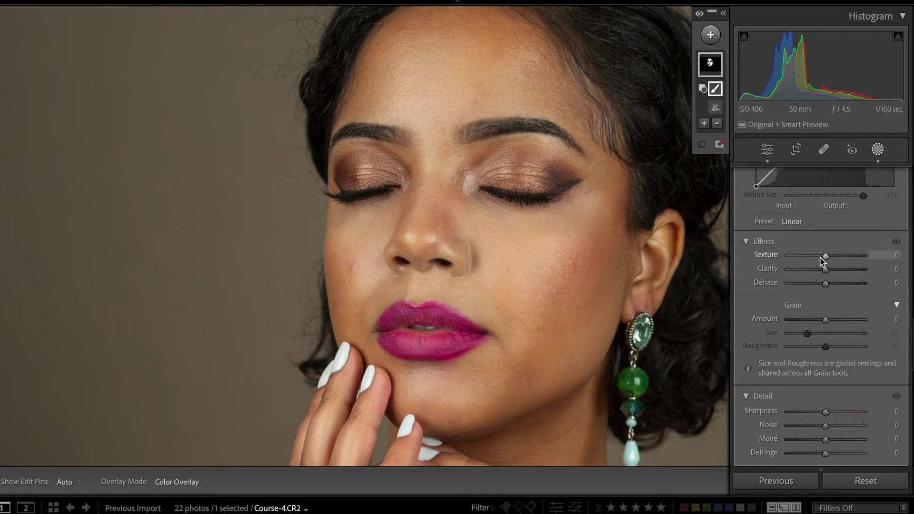
left_click_drag(827, 256, 872, 262)
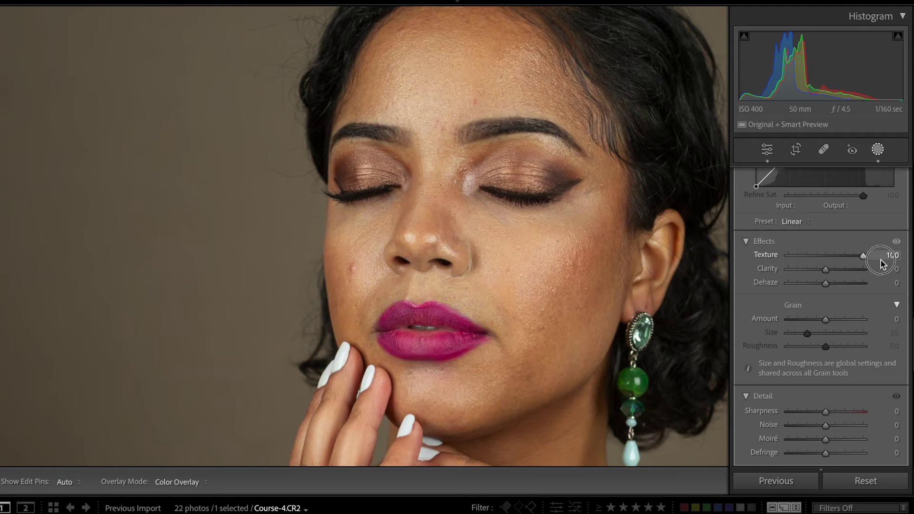
left_click_drag(881, 261, 736, 265)
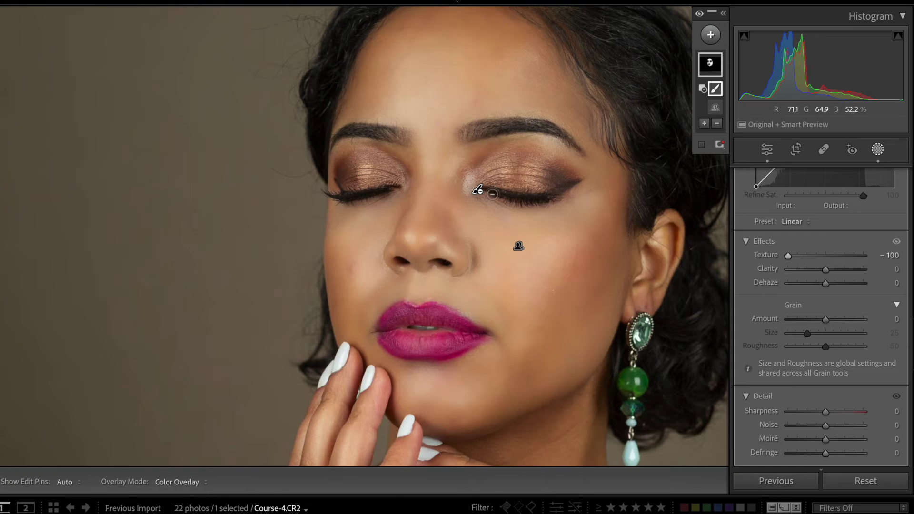
key("ctrl+equal")
key("ctrl+equal")
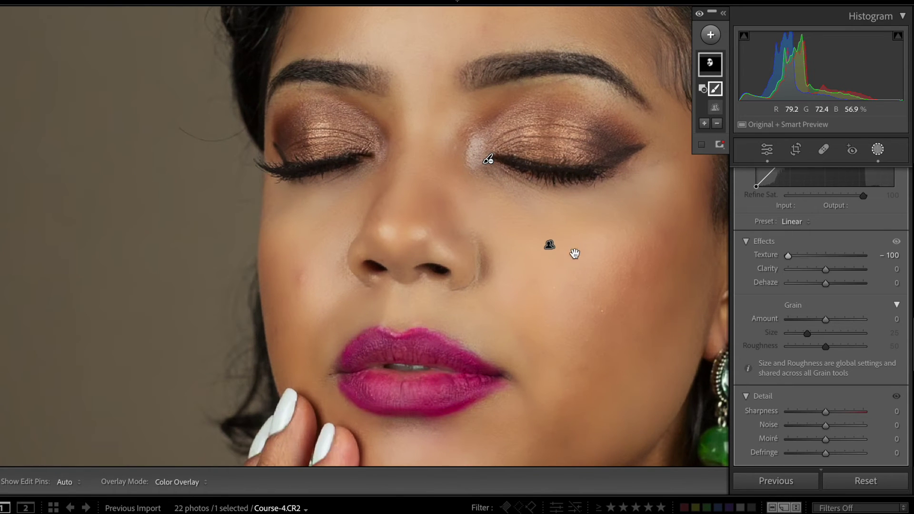
left_click_drag(575, 241, 539, 274)
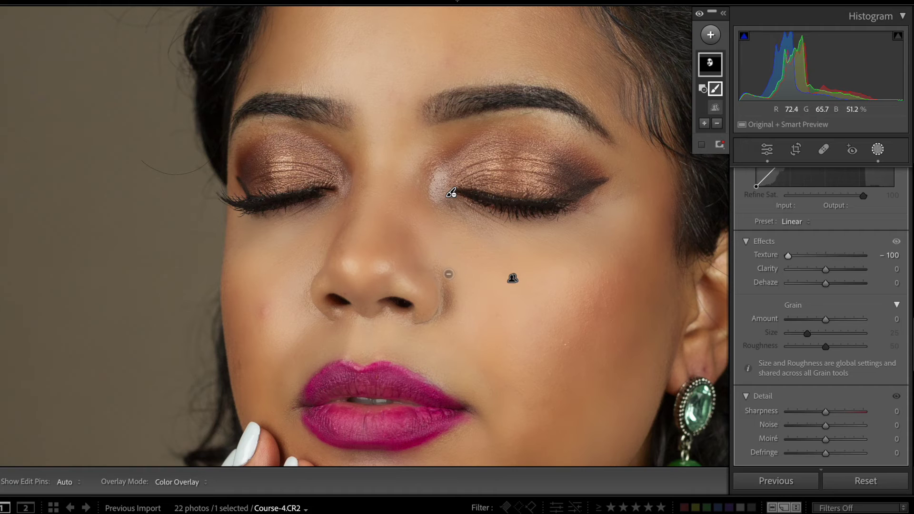
double_click(765, 255)
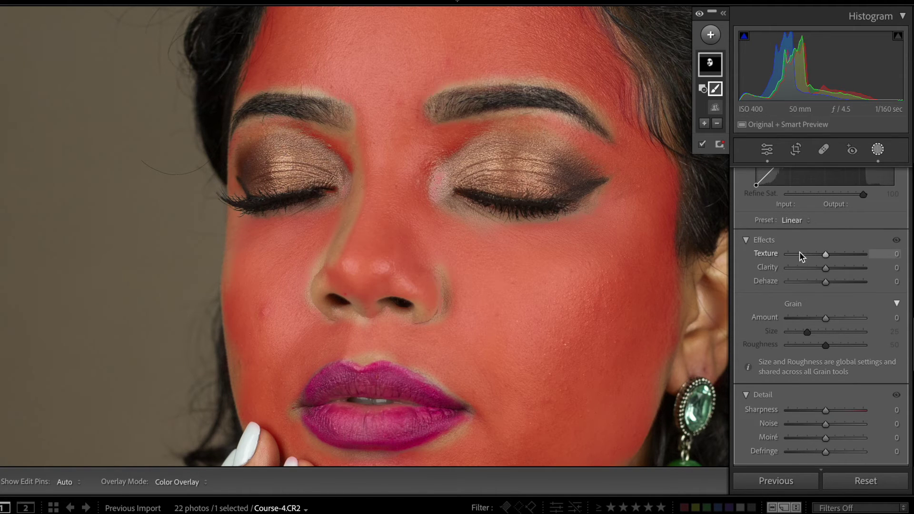
- Set the skin mask's Texture to -52 without the overlay and compare the face with the Effects on and off
left_click(827, 254)
left_click(702, 143)
left_click_drag(827, 255, 806, 256)
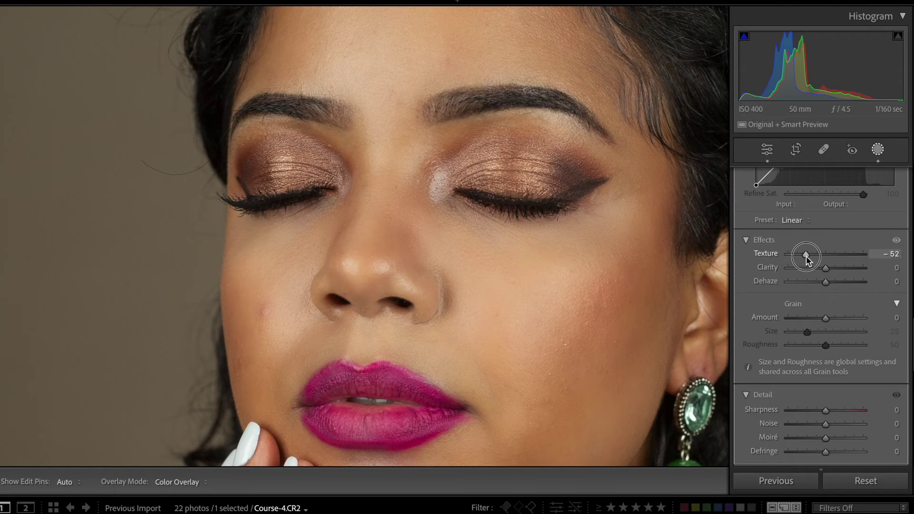
left_click_drag(807, 256, 807, 256)
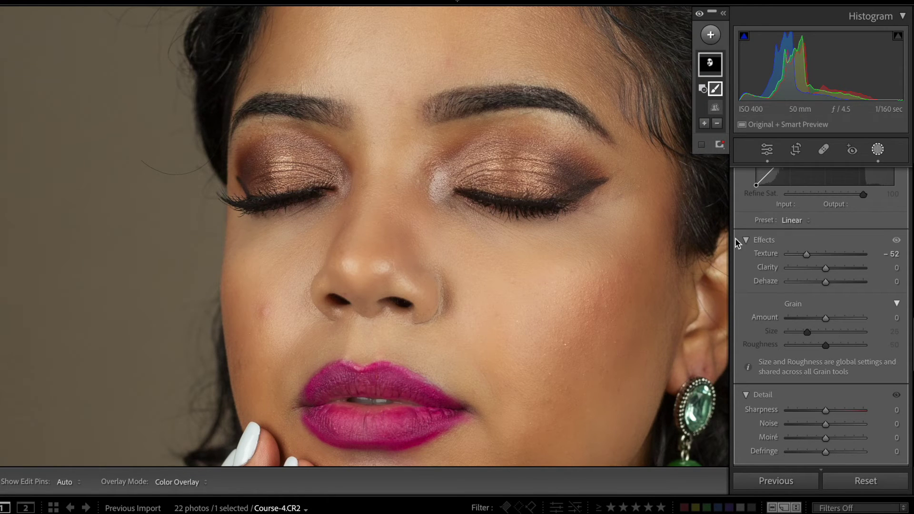
left_click_drag(592, 291, 590, 279)
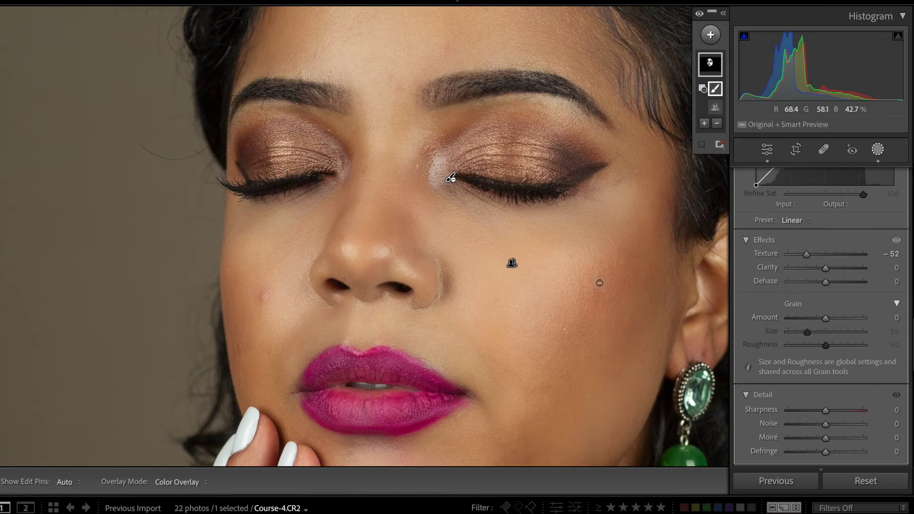
left_click(896, 242)
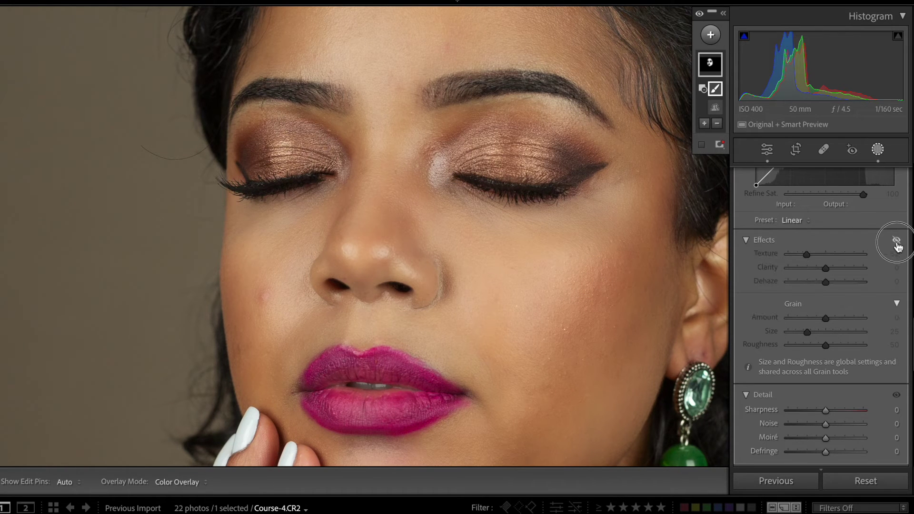
left_click(896, 243)
left_click(897, 242)
left_click(896, 242)
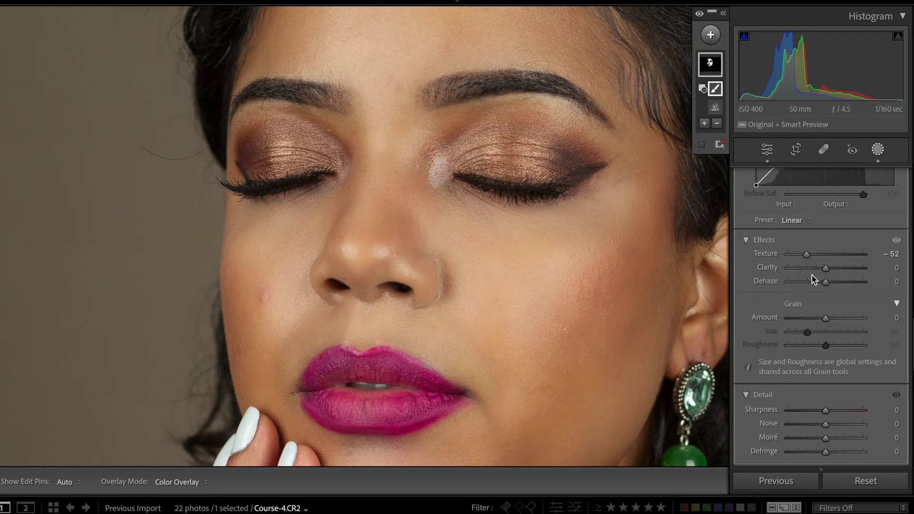
- Try the skin mask's Clarity at -100, check the whole face, and reset it
left_click_drag(825, 269, 764, 267)
key("super+0")
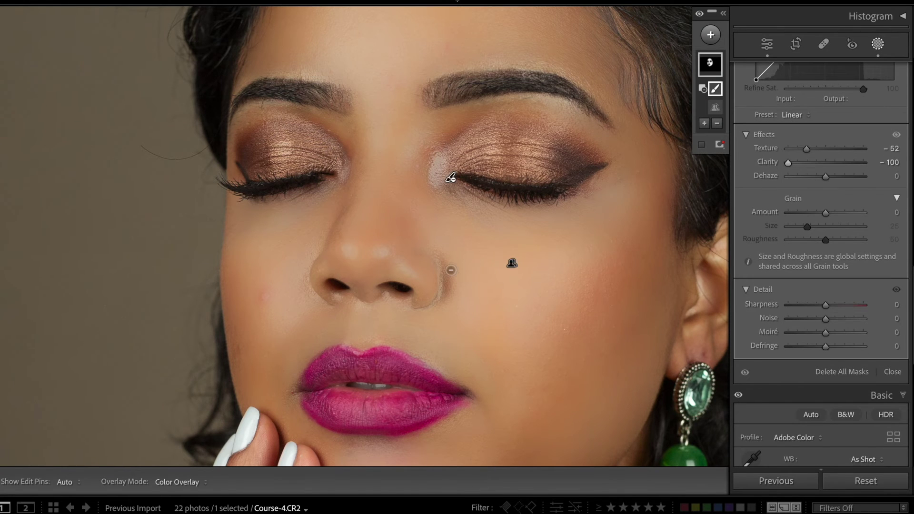
key("super+minus")
key("super+minus")
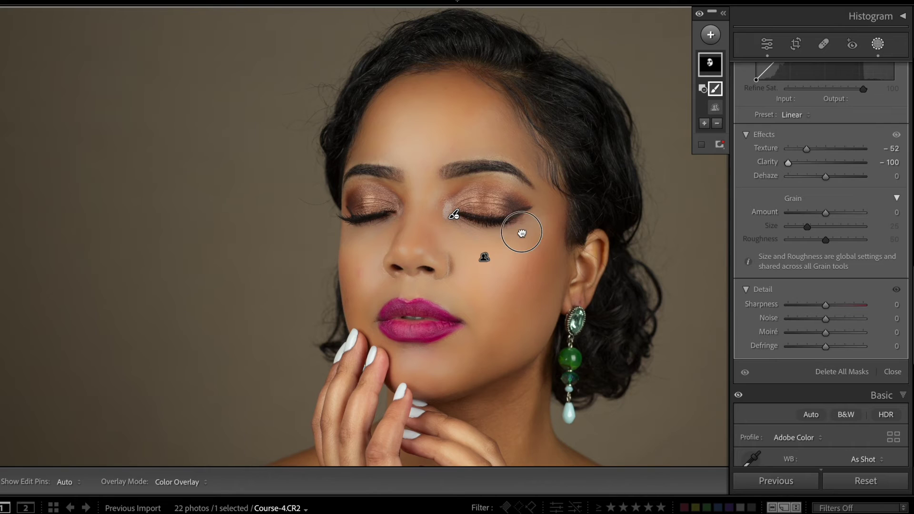
left_click_drag(521, 232, 501, 256)
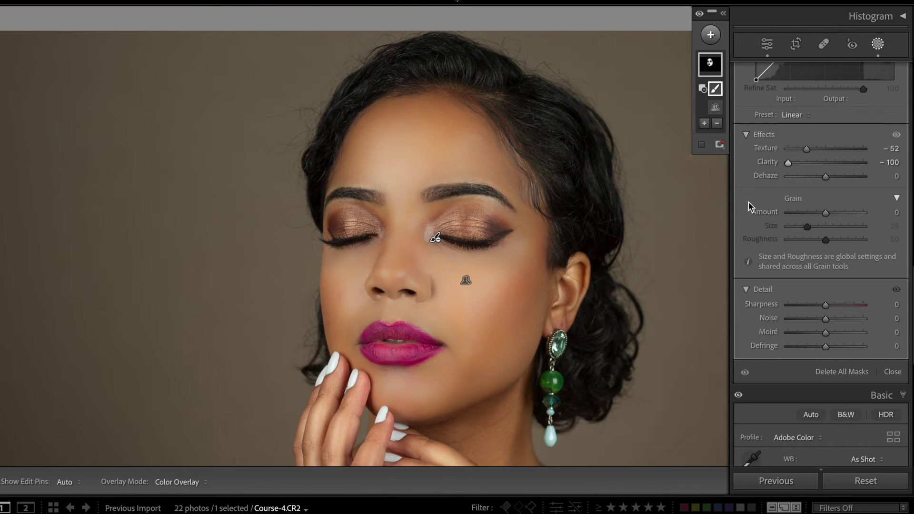
double_click(765, 163)
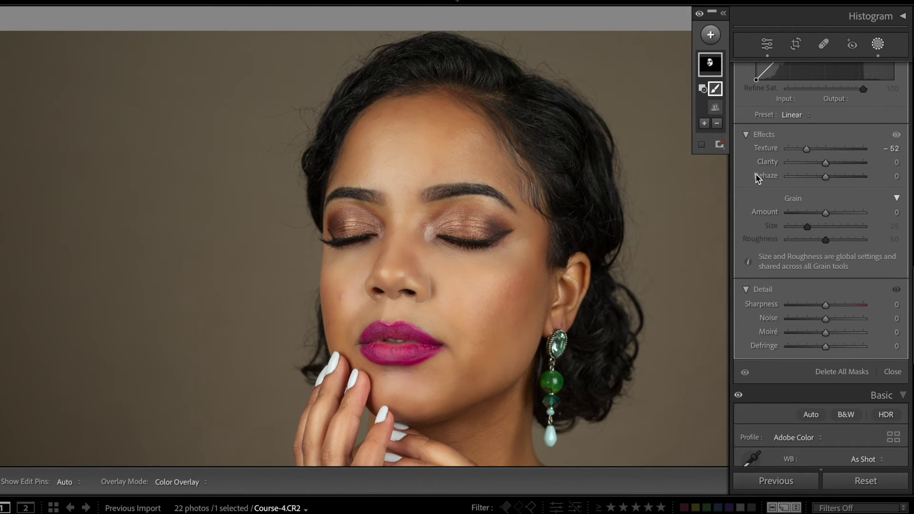
- Set the skin mask's Clarity to -23 and Texture to -47, and examine the effect on the face
left_click_drag(825, 162, 808, 150)
left_click_drag(896, 137, 895, 138)
key("super+equal")
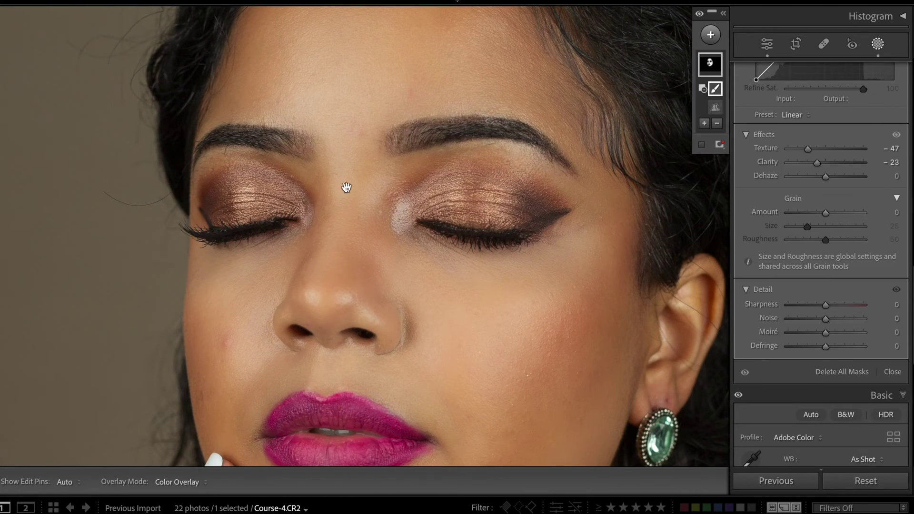
left_click_drag(415, 309, 413, 284)
scroll(412, 285, "down", 3)
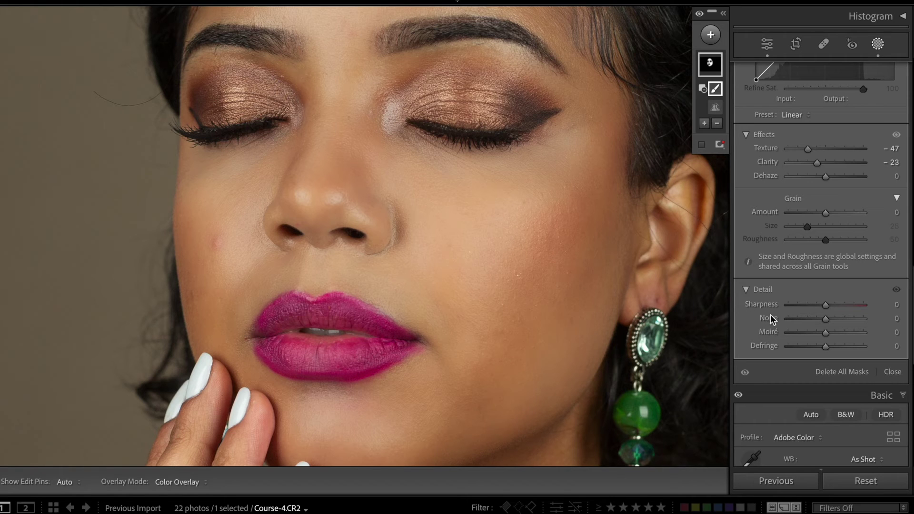
- Try lowering the skin mask's Sharpness to -100 and to a milder value, and reset it
left_click_drag(827, 306, 780, 309)
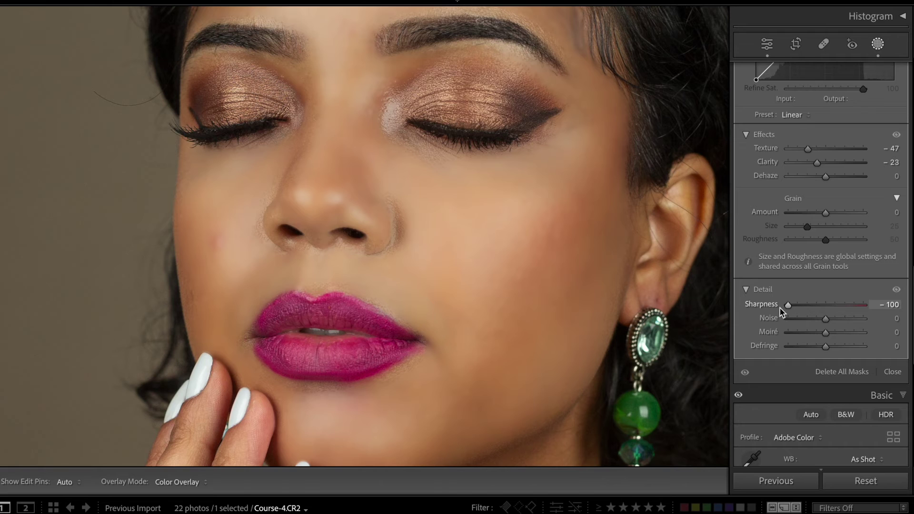
left_click(781, 313)
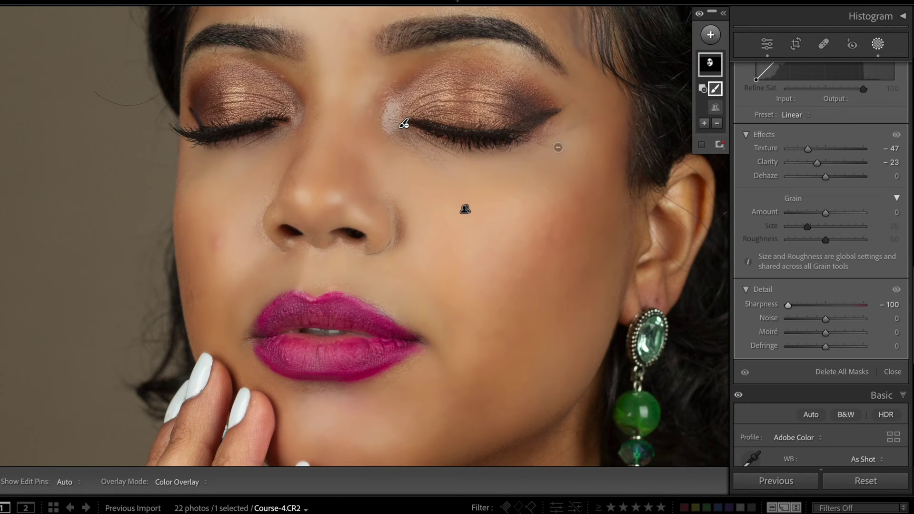
double_click(770, 302)
left_click_drag(826, 305, 820, 310)
double_click(770, 306)
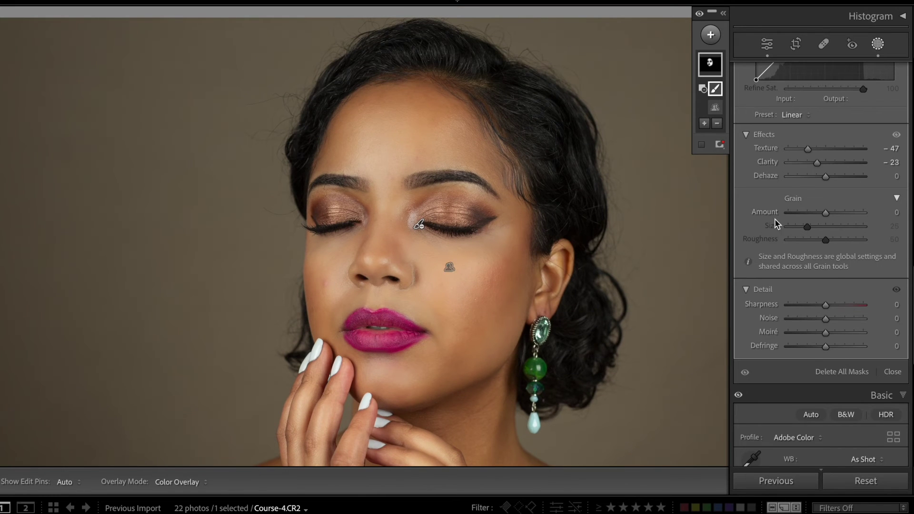
- Leave the mask adjustments and activate the healing tool in Remove mode
scroll(821, 265, "up", 15)
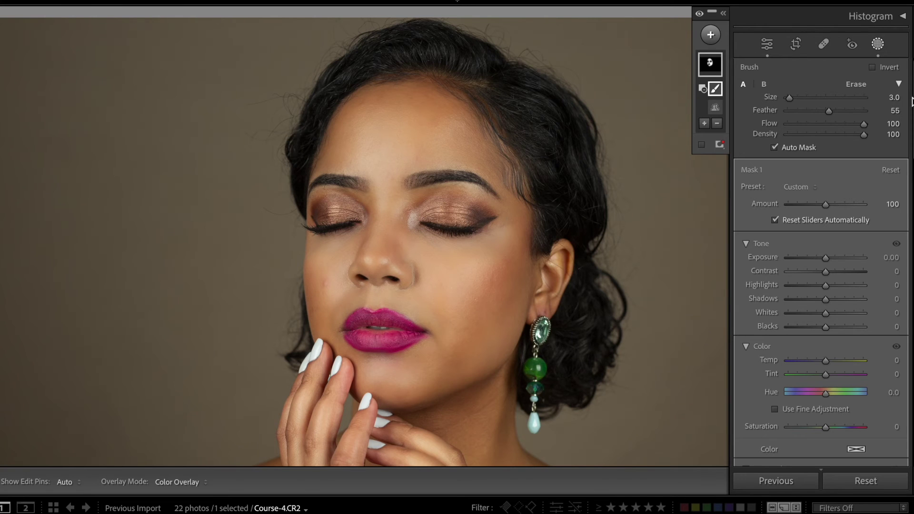
left_click(824, 45)
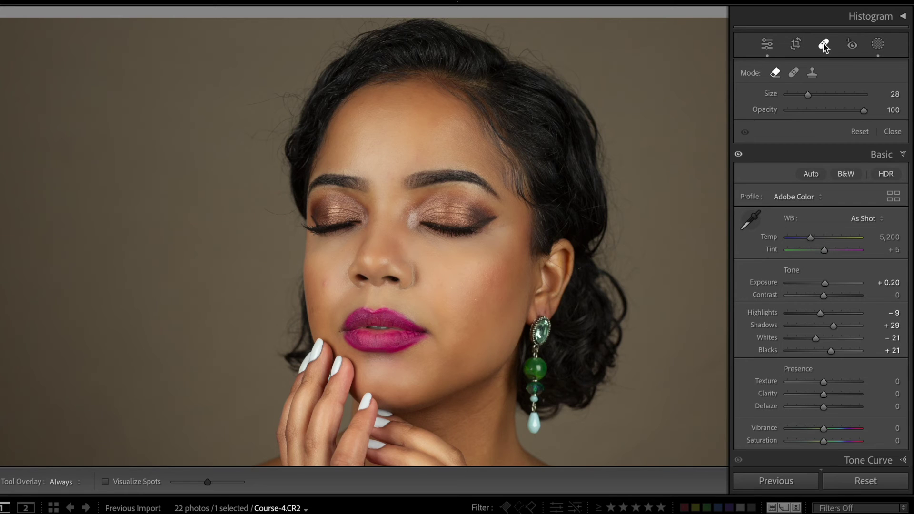
left_click(776, 74)
left_click(776, 71)
- Remove four blemishes on the left cheek above the fingers with a size 28 brush
key("super+equal")
key("super+equal")
key("super+equal")
key("super+equal")
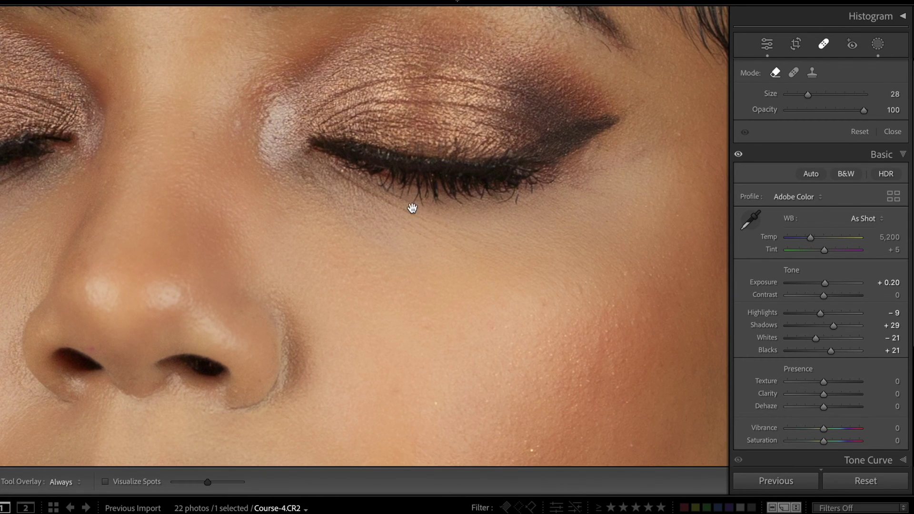
mouse_move(305, 340)
left_mouse_down()
mouse_move(347, 307)
mouse_move(596, 200)
left_mouse_up()
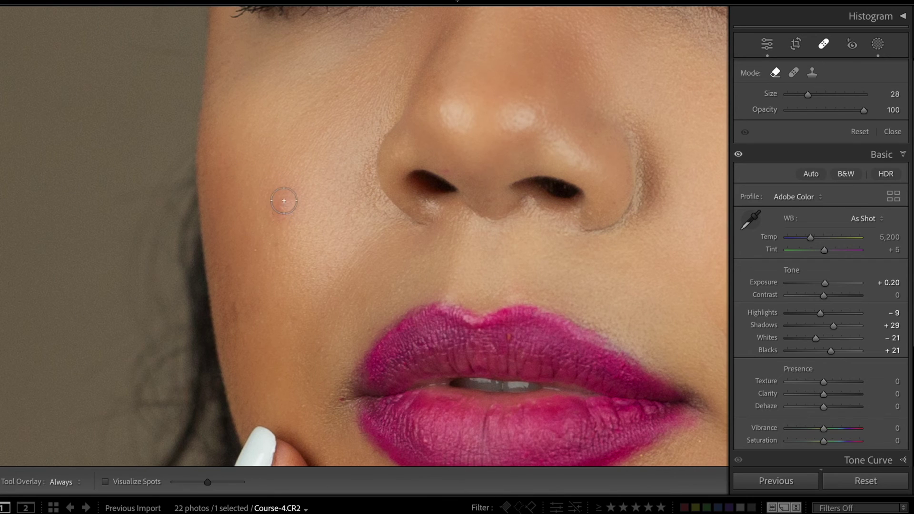
mouse_move(275, 217)
left_mouse_down()
mouse_move(288, 192)
mouse_move(279, 218)
mouse_move(283, 209)
left_mouse_up()
left_click(824, 127)
mouse_move(230, 265)
left_mouse_down()
mouse_move(253, 296)
mouse_move(233, 304)
mouse_move(233, 322)
mouse_move(244, 310)
left_mouse_up()
left_click(289, 317)
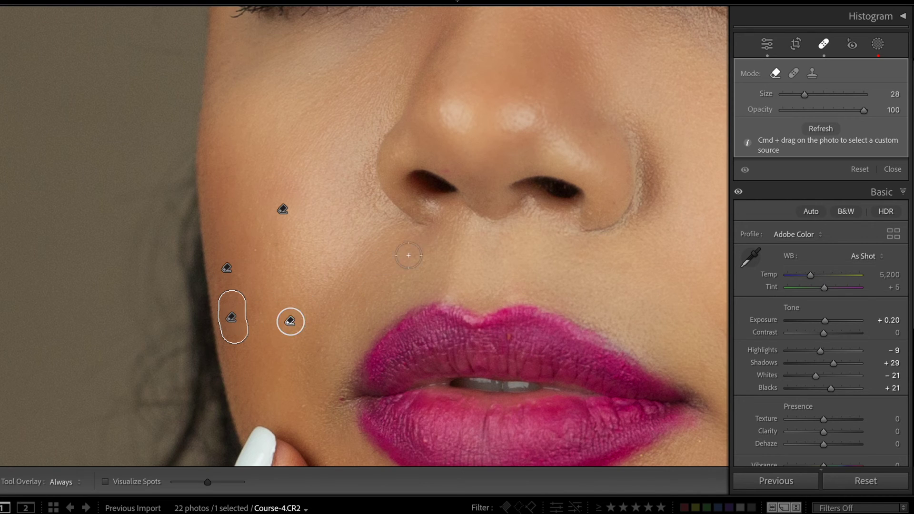
- Remove the two light spots in the middle of the right cheek
key("minus")
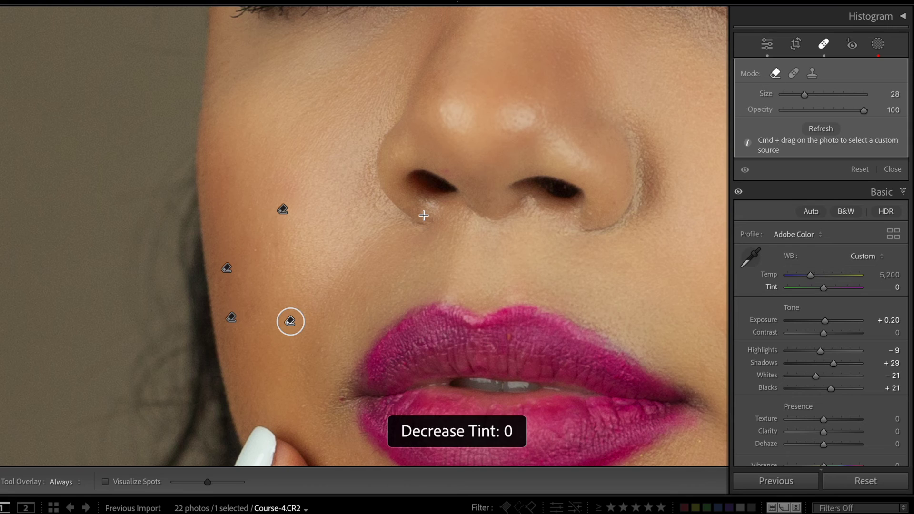
key("super+minus")
left_click_drag(569, 253, 358, 270)
key("super+equal")
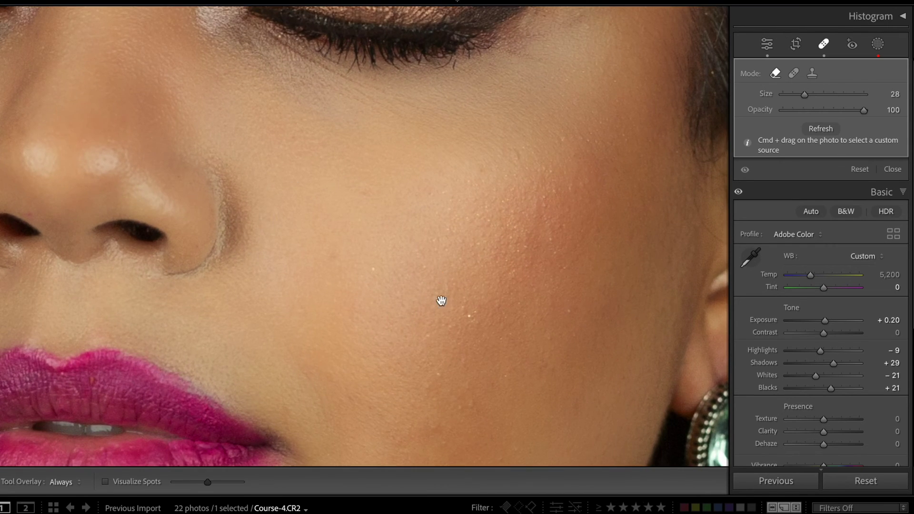
left_click_drag(441, 311, 449, 278)
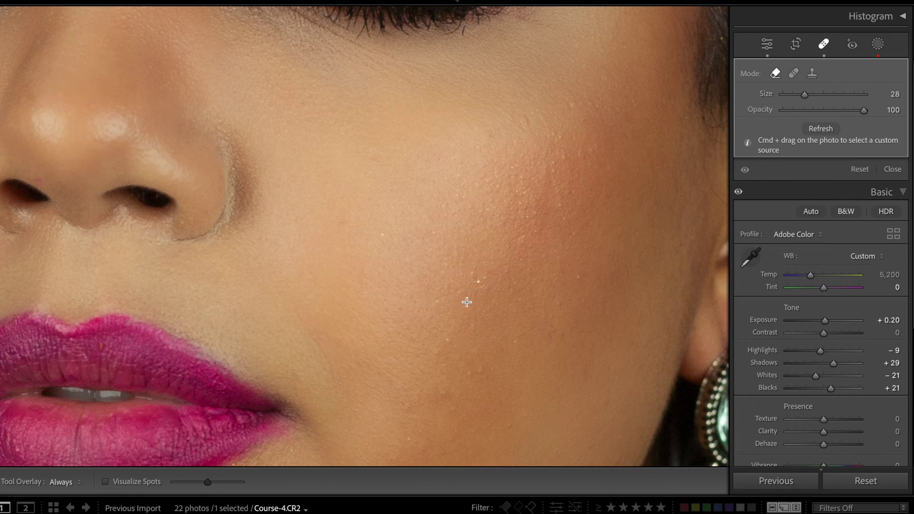
left_click(437, 301)
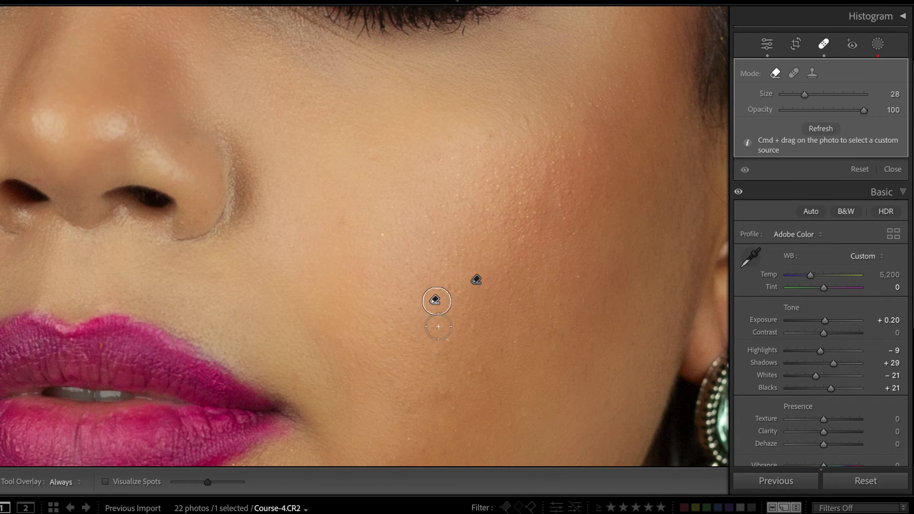
- Remove the light spots beside the nose, in the middle and at the outer edge of the right cheek with the size 28 brush
left_click(382, 237)
left_click_drag(427, 214, 433, 235)
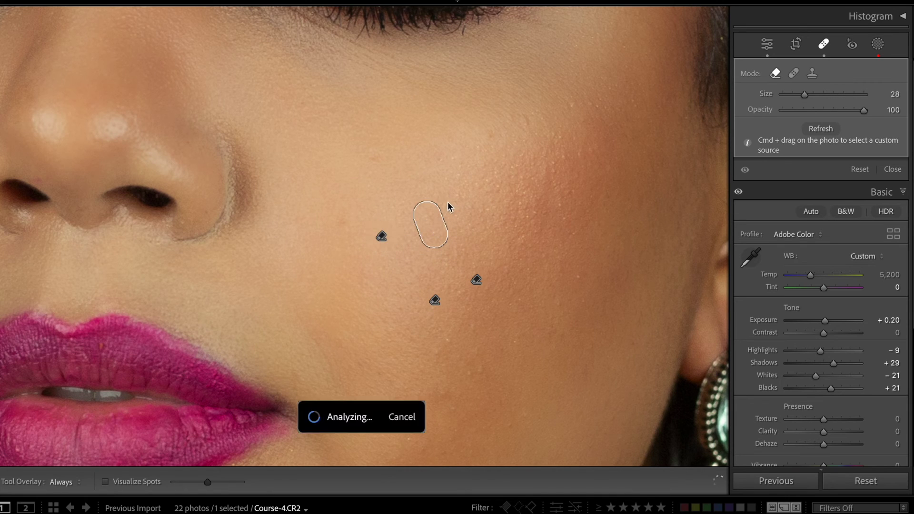
left_click(459, 196)
left_click(581, 275)
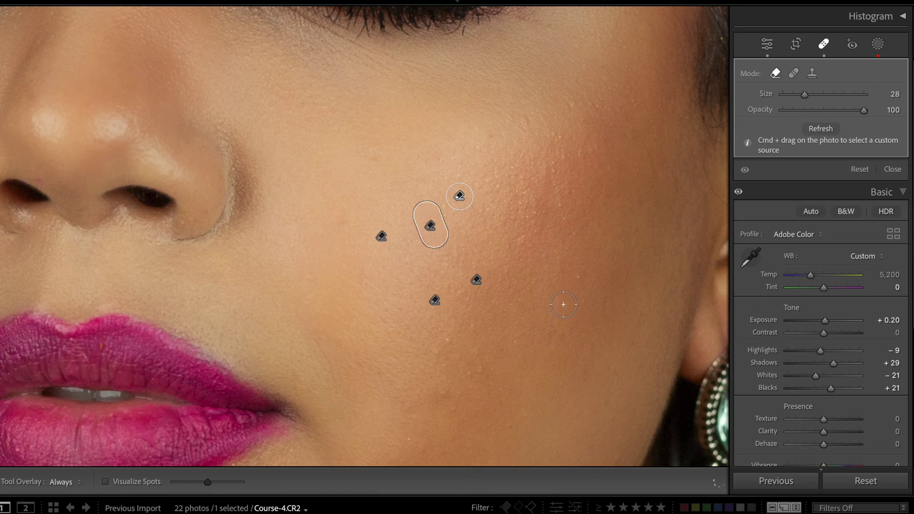
left_click(582, 301)
- Reduce the Remove brush to size 20 and remove the small spots on the lower and central right cheek
key("[")
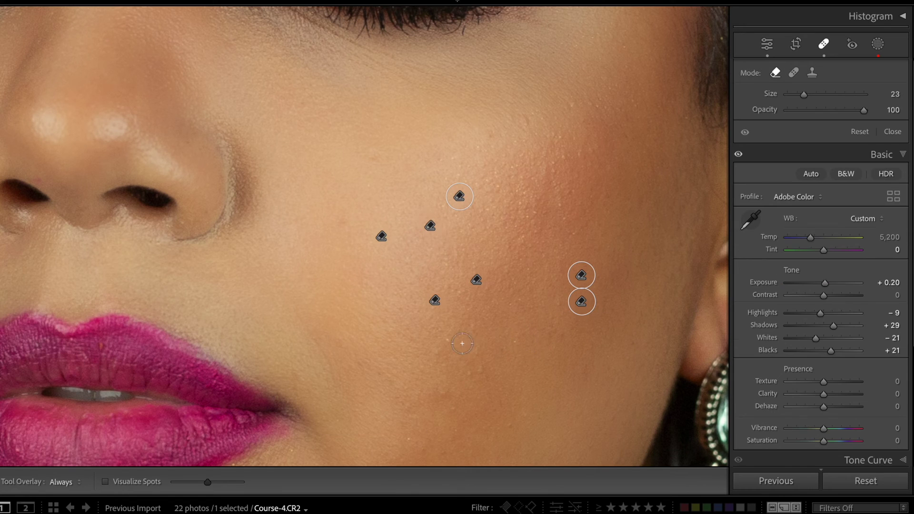
left_click(448, 341)
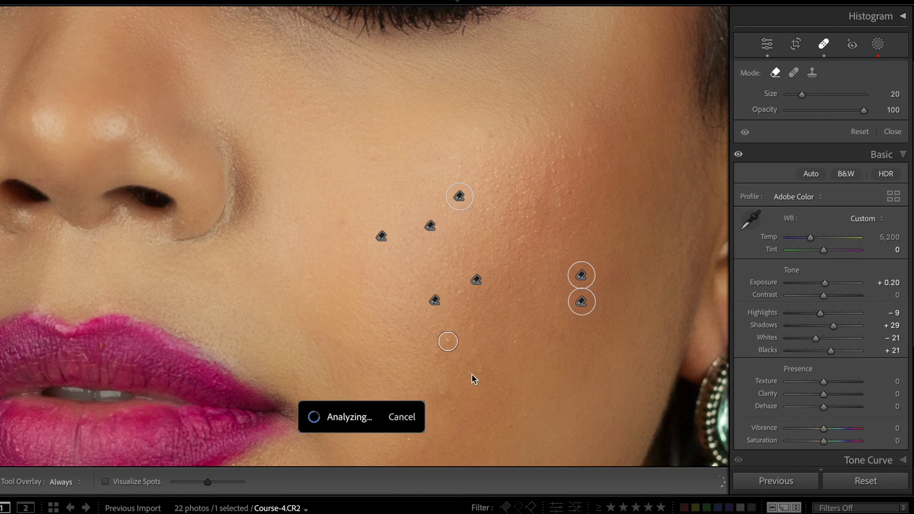
left_click(472, 376)
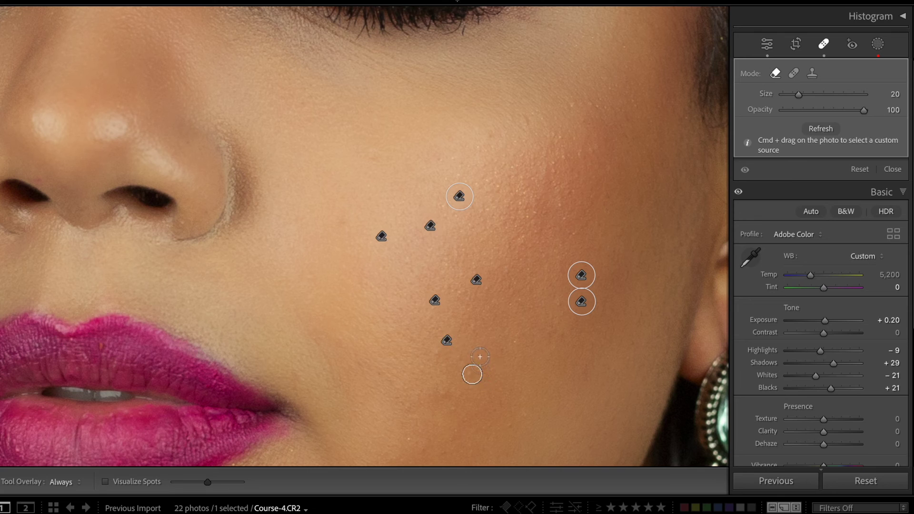
left_click(518, 242)
- Remove the remaining spots on the upper right cheek below the eye, undoing the stray long stroke across the cheek
left_click(530, 125)
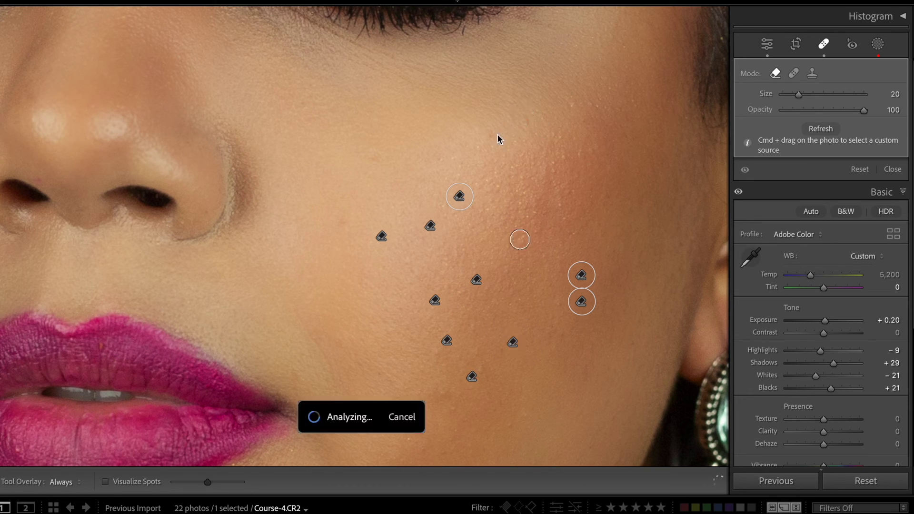
left_click(596, 103)
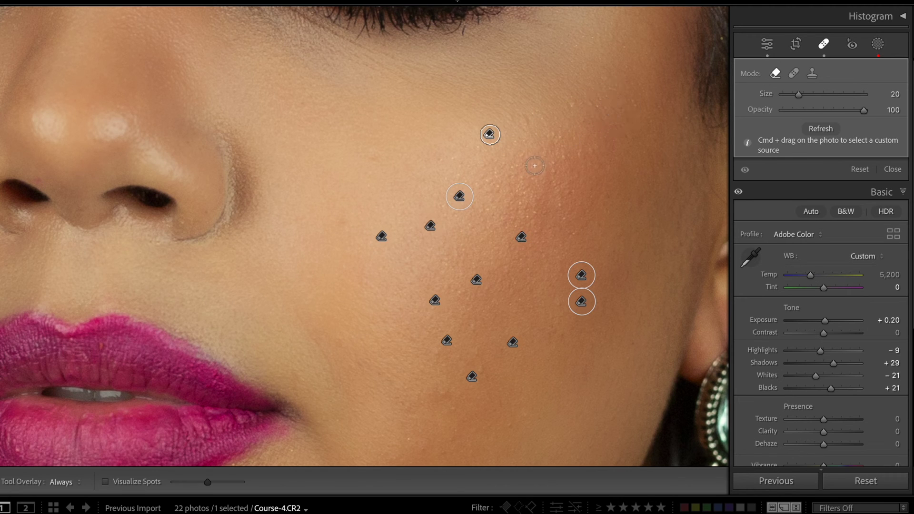
left_click(571, 106)
left_click_drag(595, 106, 621, 108)
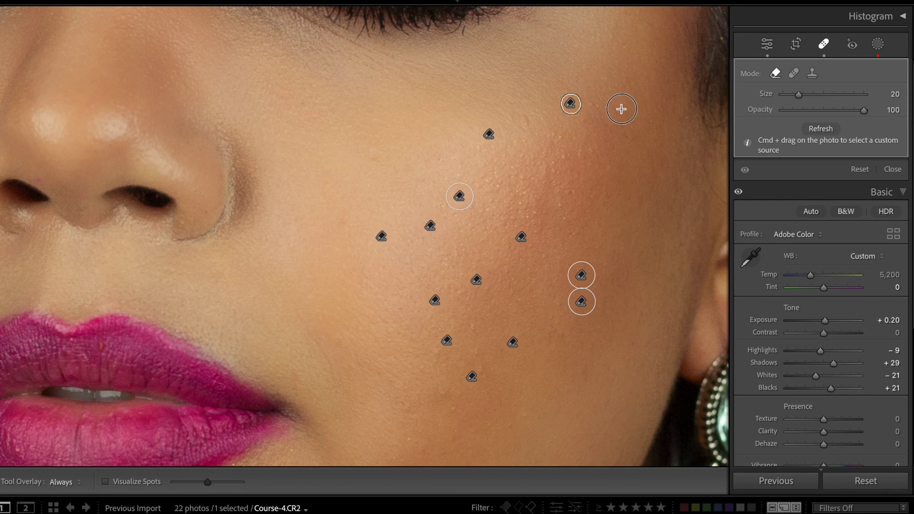
left_click(559, 205)
left_click(516, 170)
mouse_move(435, 321)
left_mouse_down()
mouse_move(394, 199)
mouse_move(310, 179)
left_mouse_up()
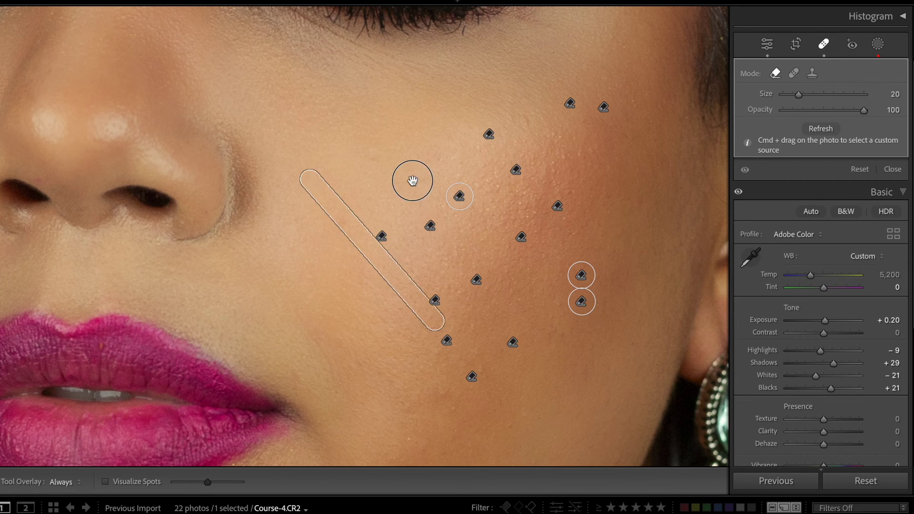
key("super+z")
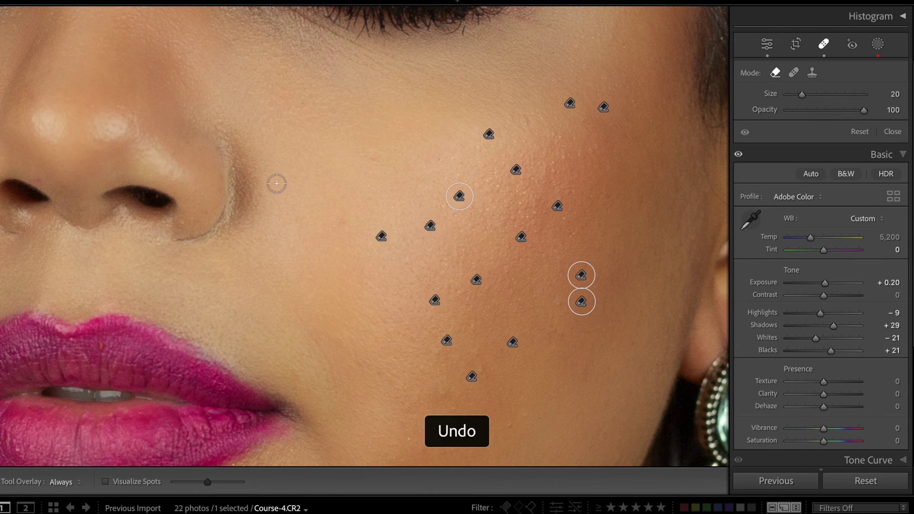
- Remove the forehead blemish near the left hairline and the two reddish spots above the inner end of the right eyebrow
left_click_drag(320, 149, 419, 381)
left_click_drag(253, 130, 296, 384)
left_click_drag(314, 281, 311, 331)
mouse_move(189, 96)
left_mouse_down()
mouse_move(181, 100)
mouse_move(196, 93)
left_mouse_up()
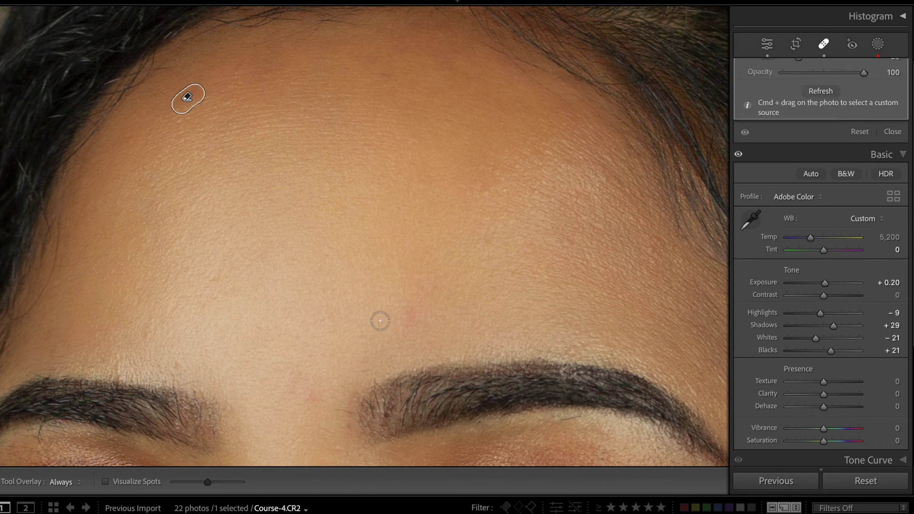
left_click(410, 317)
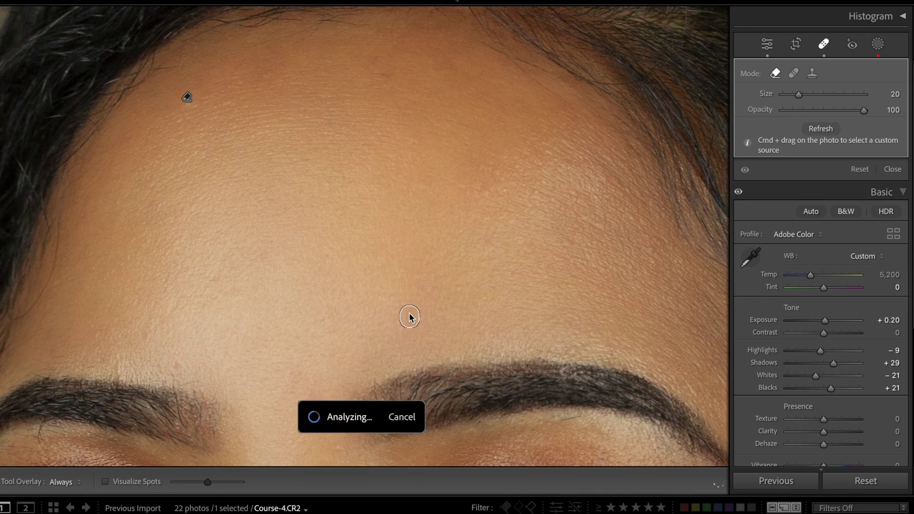
left_click(421, 284)
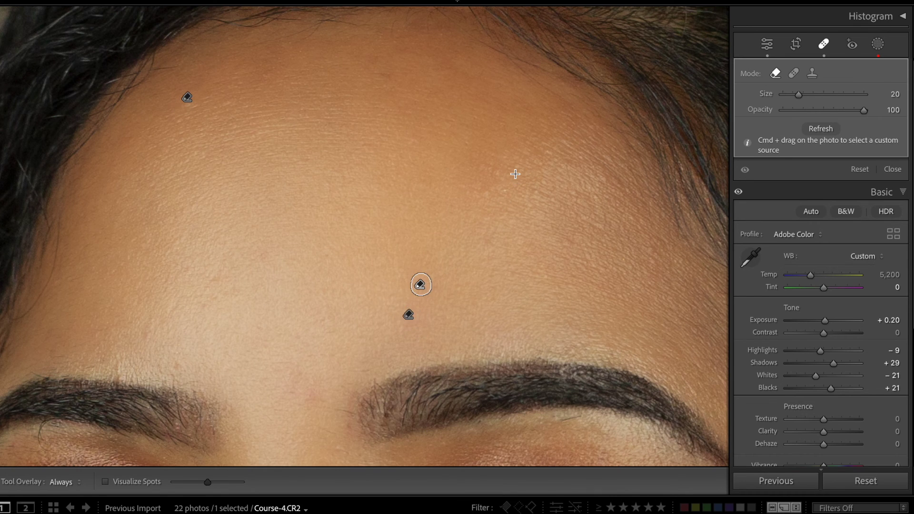
- Remove the spots on the upper and right forehead and the one just above the left eyebrow
key("super+minus")
left_click(475, 215)
left_click(418, 163)
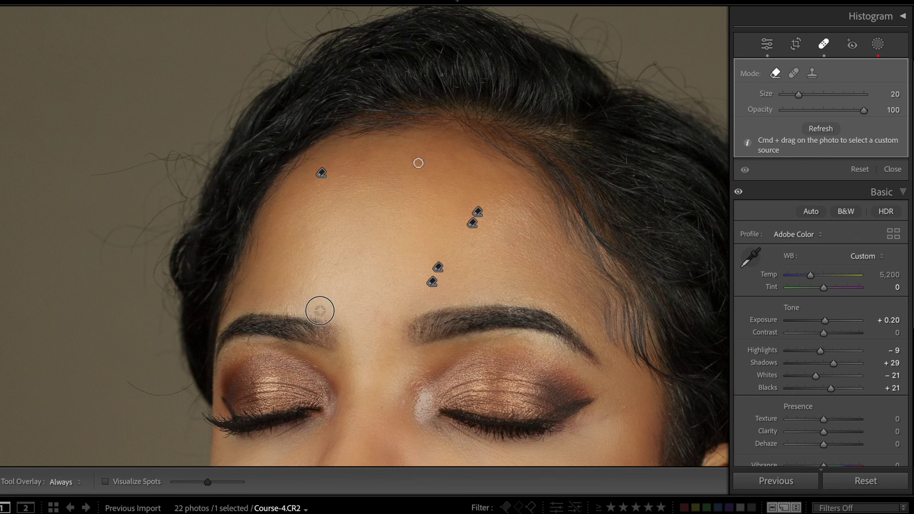
left_click(302, 292)
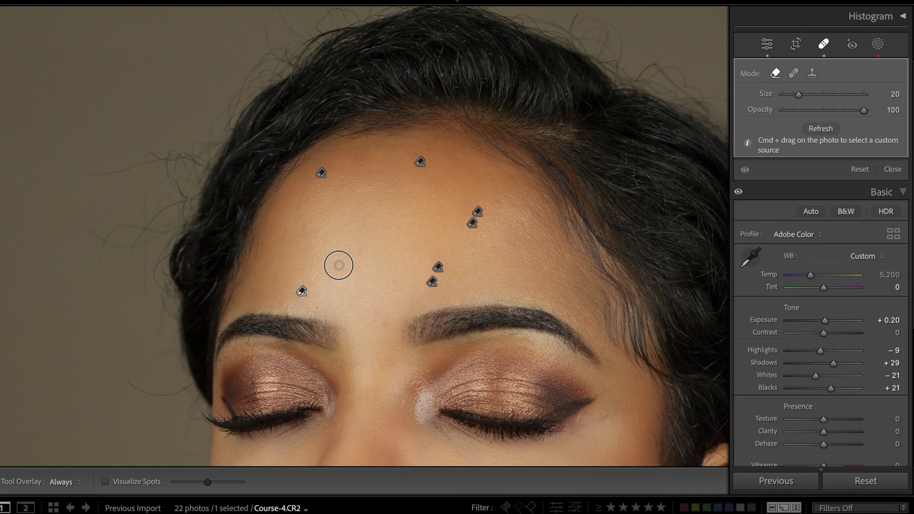
- Remove the two spots between the eyebrows and the two on the right side of the forehead near the hairline
left_click(378, 313)
left_click(385, 325)
left_click(526, 237)
left_click(554, 253)
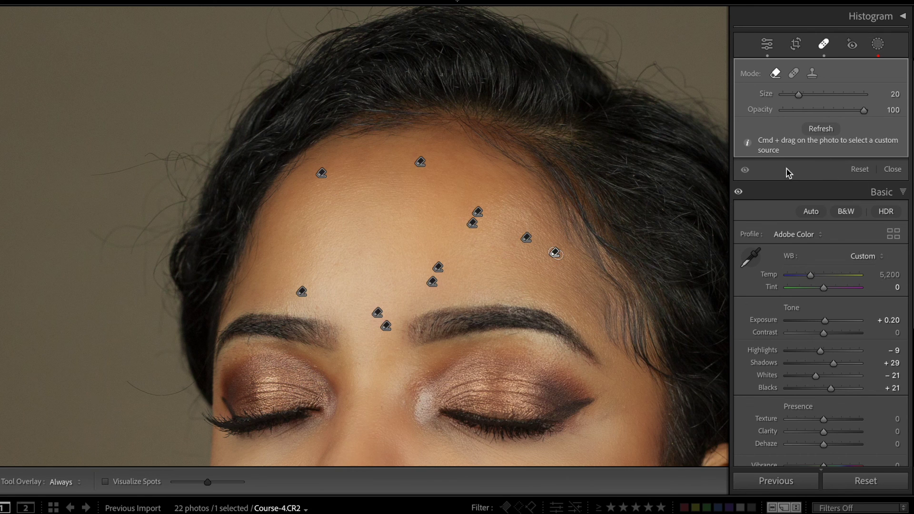
- Leave the healing tool for masking and repeatedly compare the retouched face with its original version
left_click(878, 45)
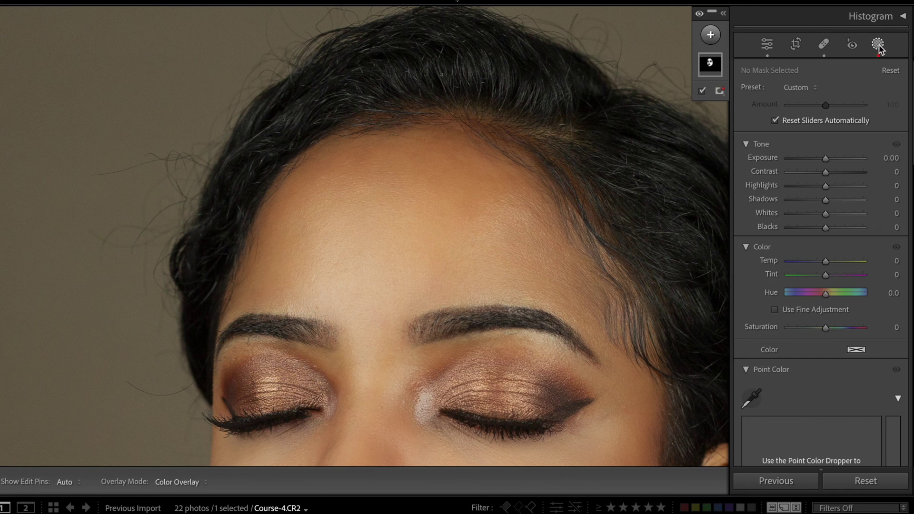
key("z")
key("backslash")
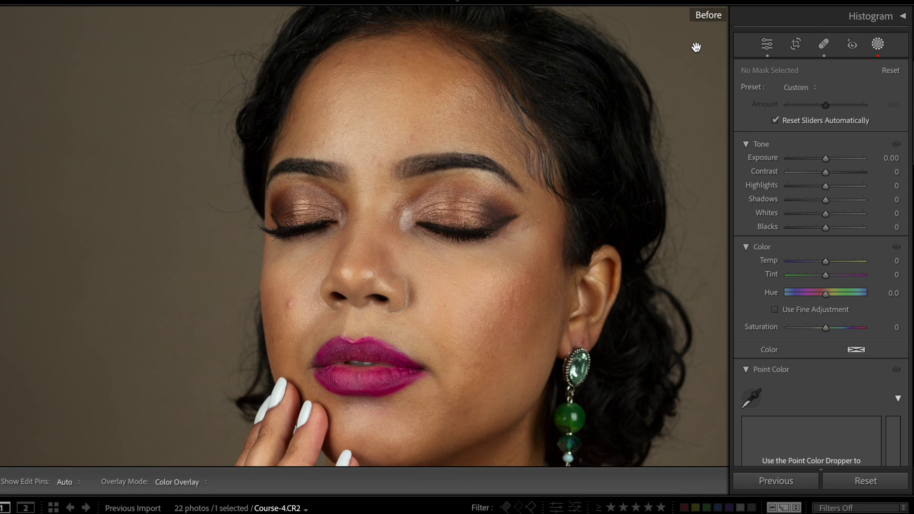
key("backslash")
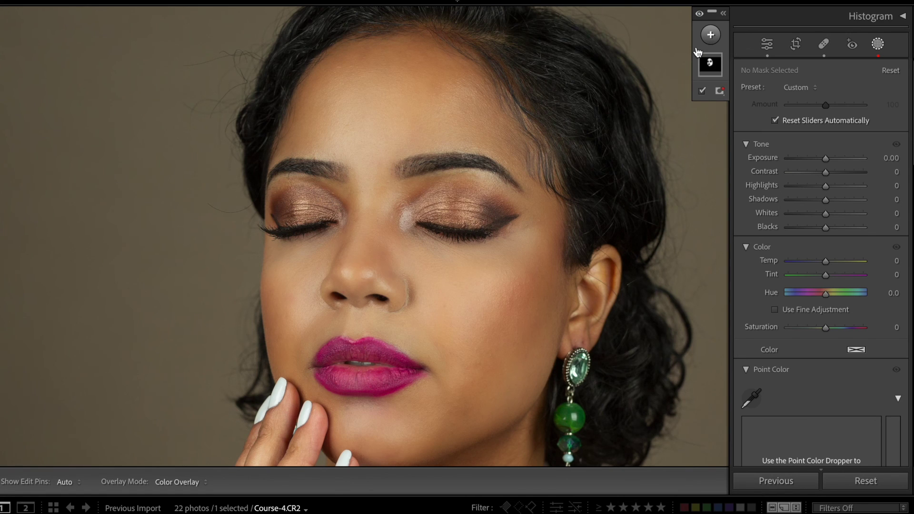
key("backslash")
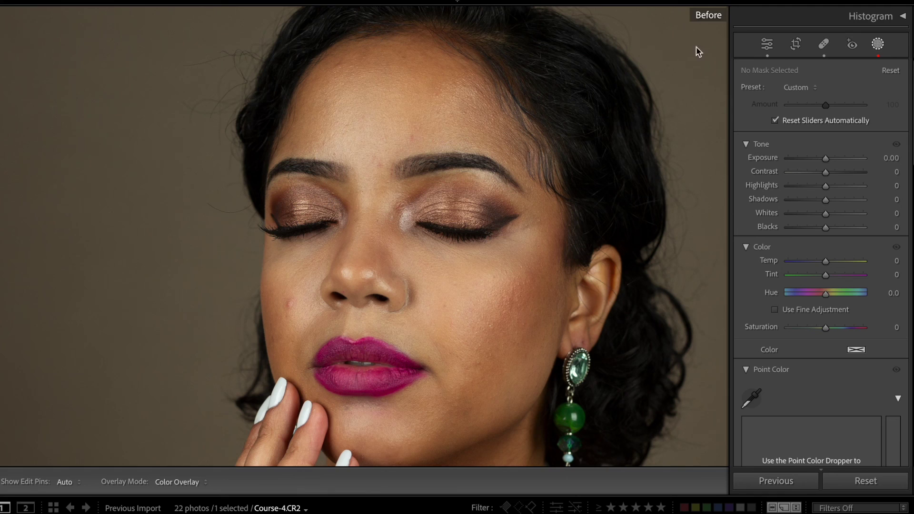
key("backslash")
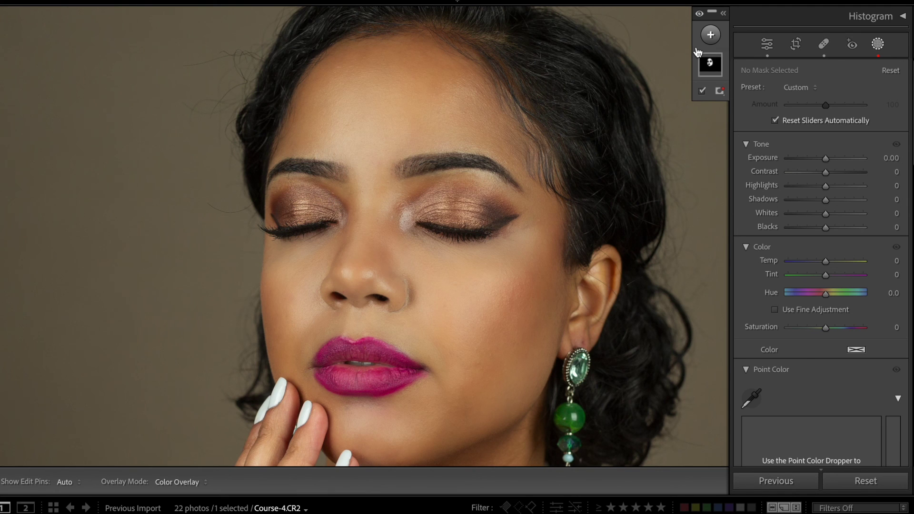
key("backslash")
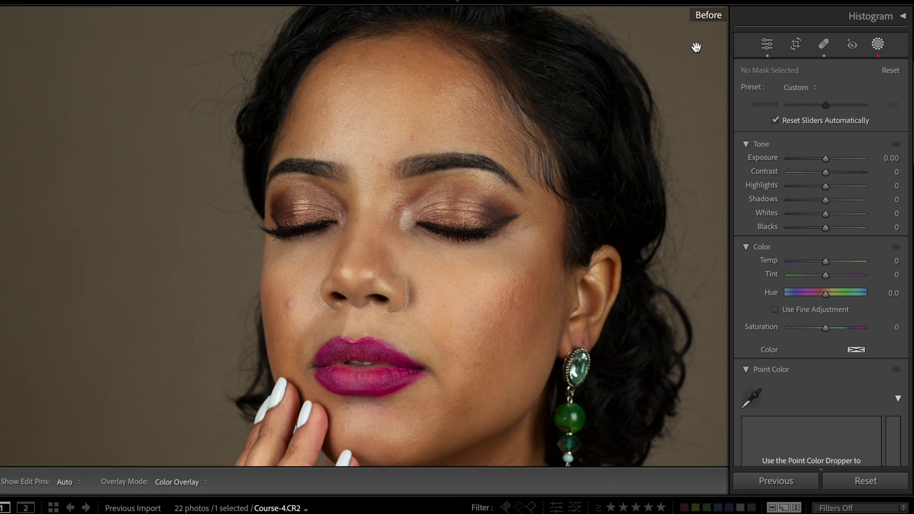
key("backslash")
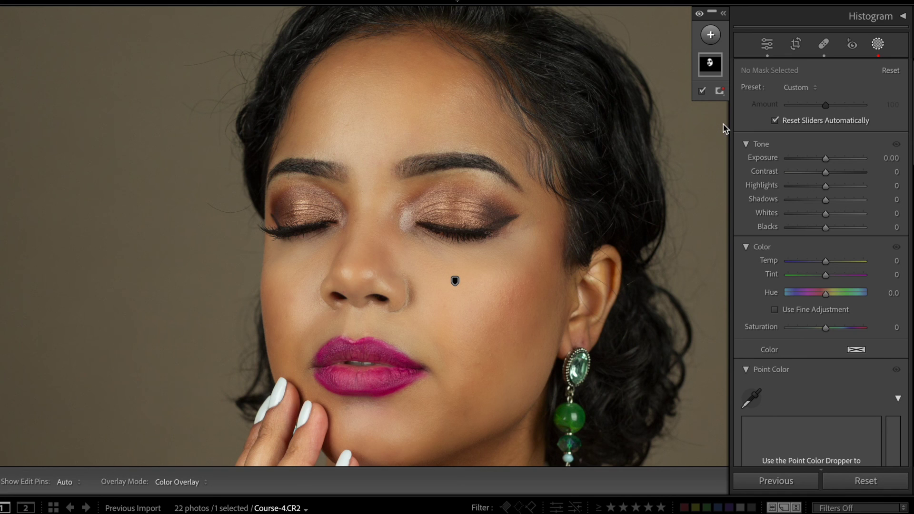
- Leave masking and apply the user profile Amarronzado Silvia Signature 1 from the Profile Browser
left_click(877, 50)
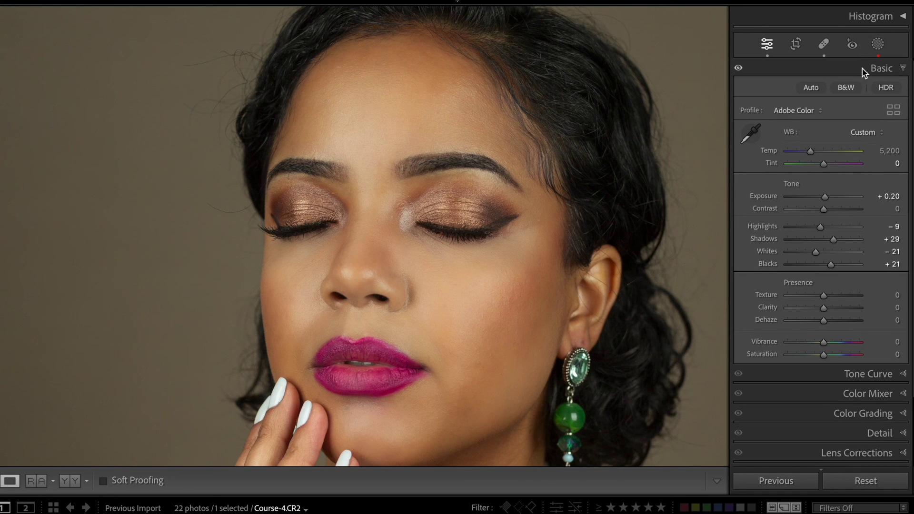
left_click(893, 110)
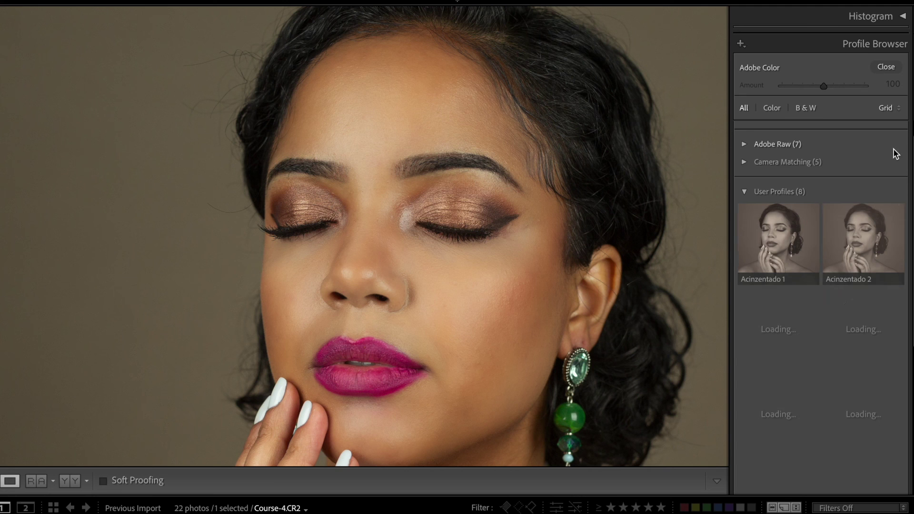
scroll(813, 466, "down", 6)
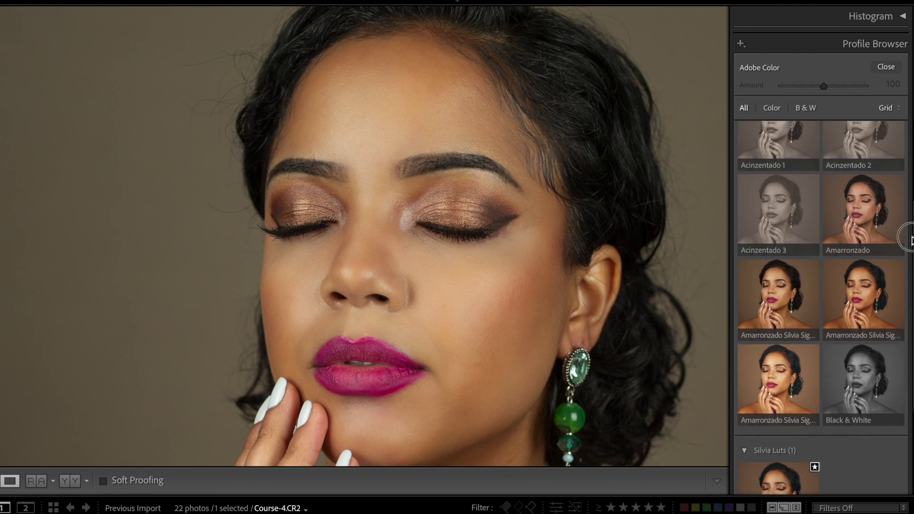
scroll(814, 405, "up", 2)
left_click(781, 261)
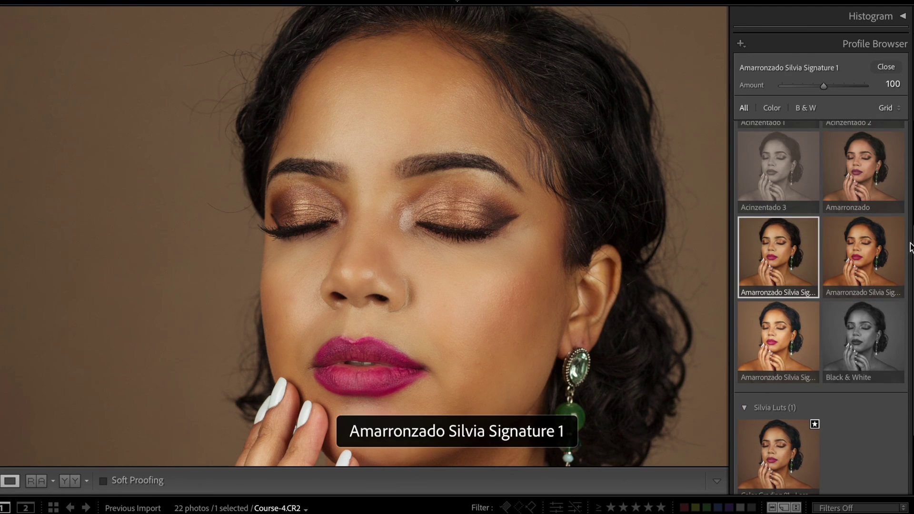
- Fit the whole portrait in view, close the Profile Browser and compare the finished edit with the original
scroll(910, 245, "up", 4)
left_click(476, 254)
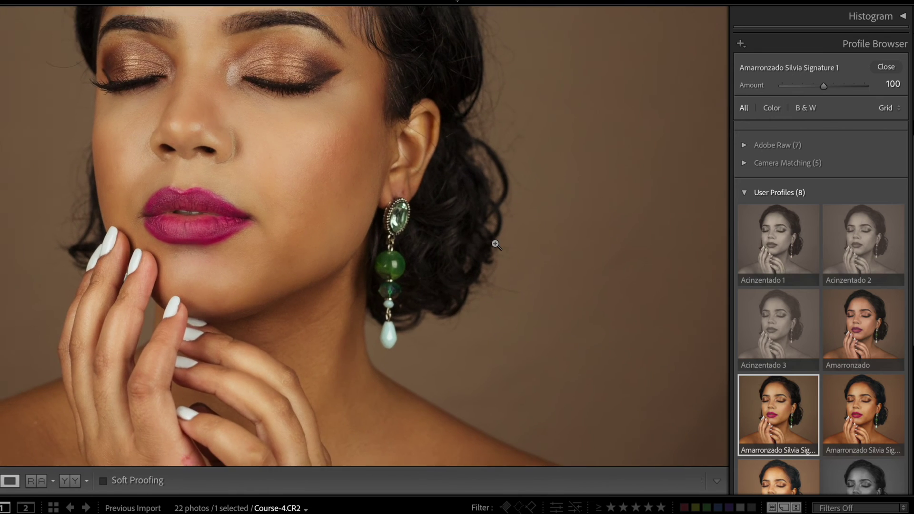
left_click(492, 241)
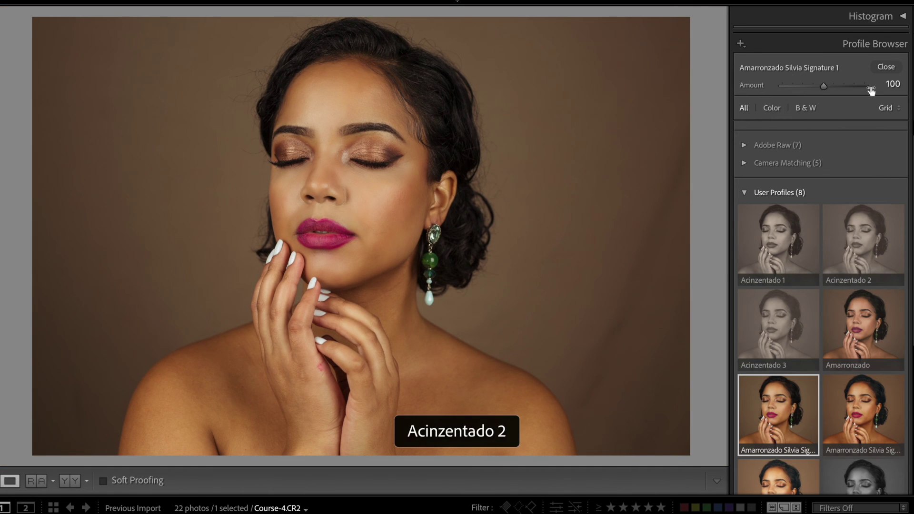
left_click(886, 67)
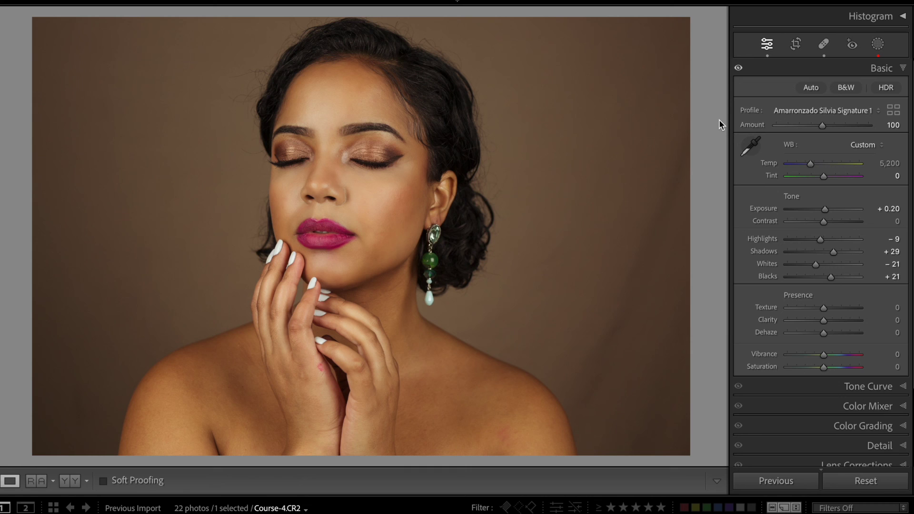
key("backslash")
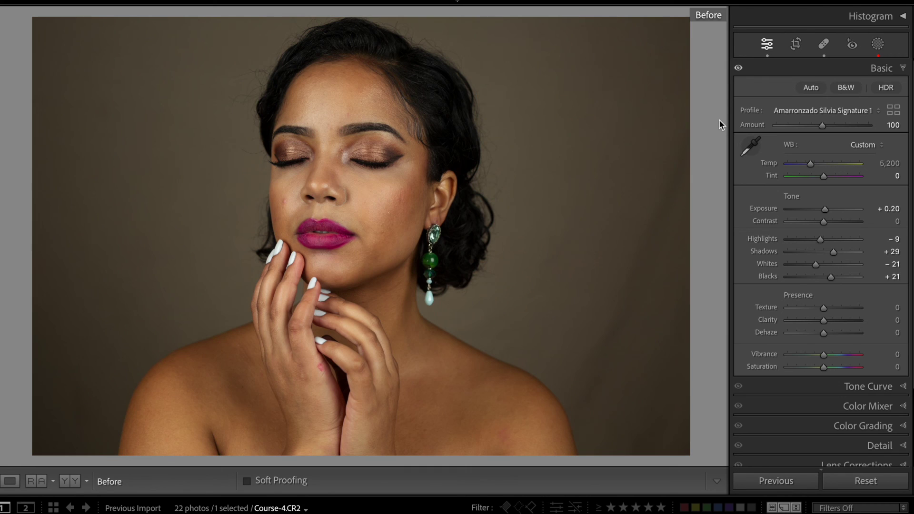
key("backslash")
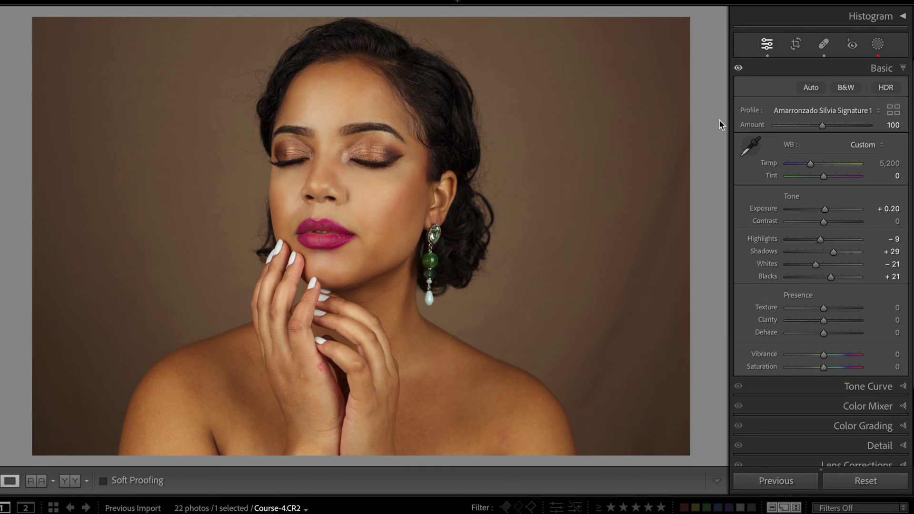